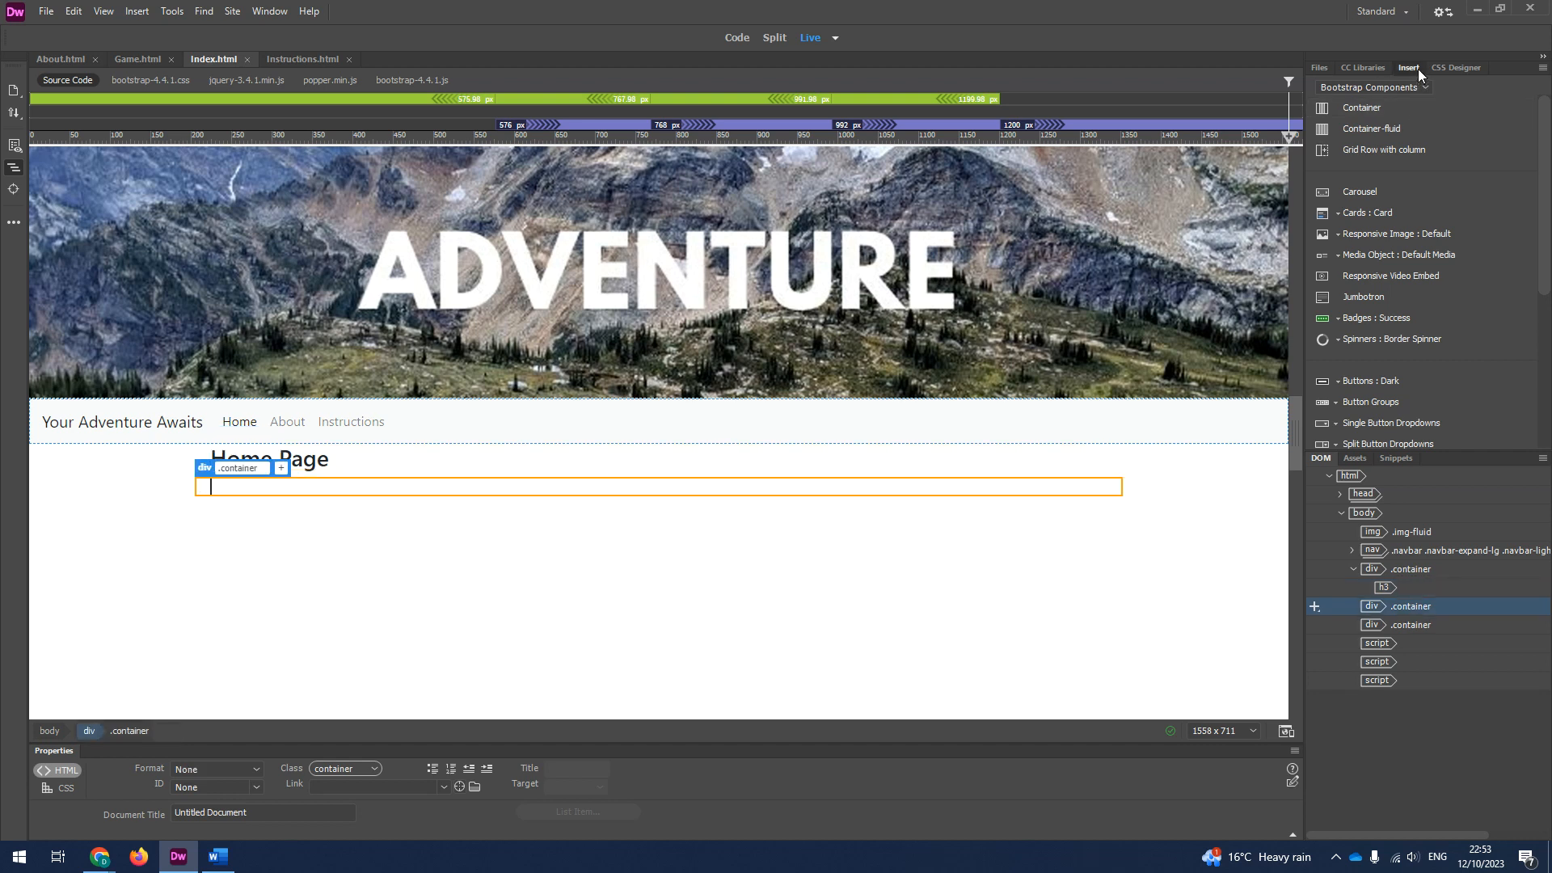
# Step: Insert an HTML paragraph nested inside the empty container directly below the Home Page heading
pyautogui.click(1409, 88)
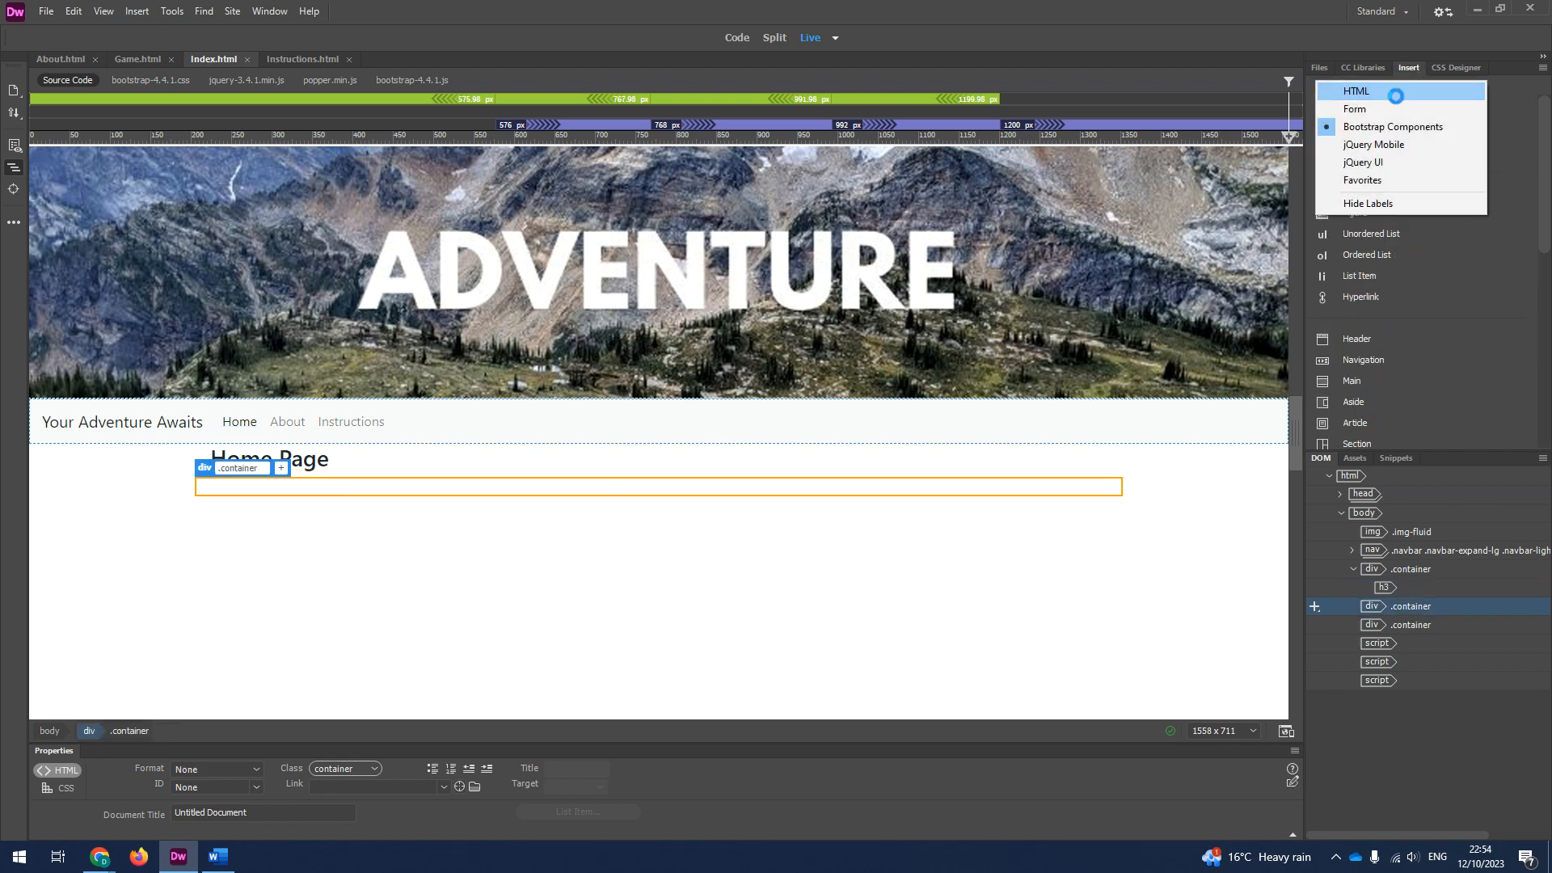
pyautogui.click(1396, 92)
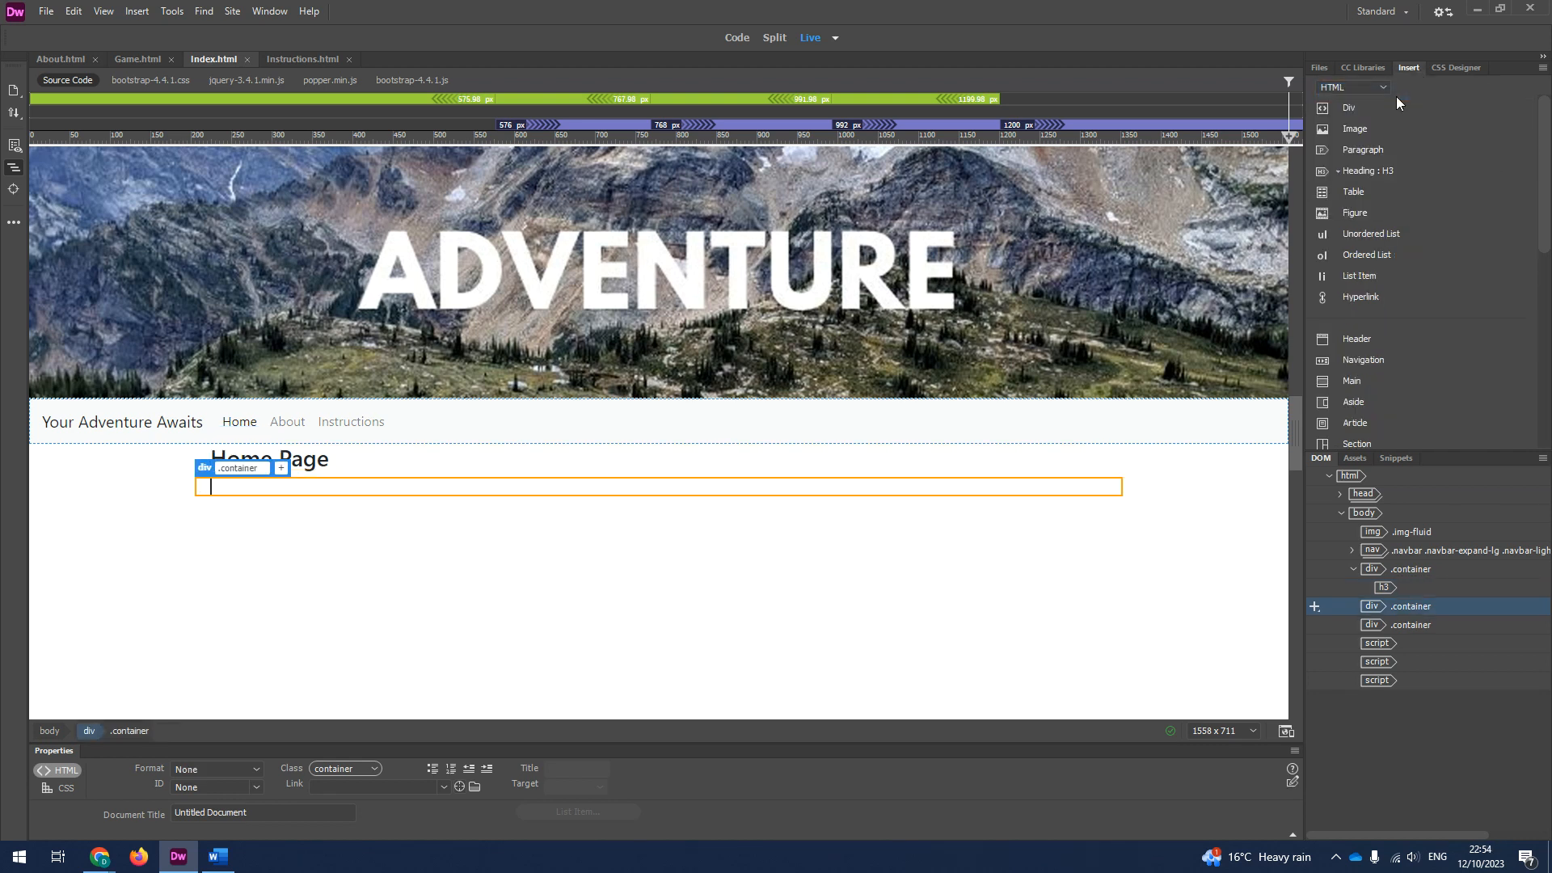
pyautogui.click(1358, 168)
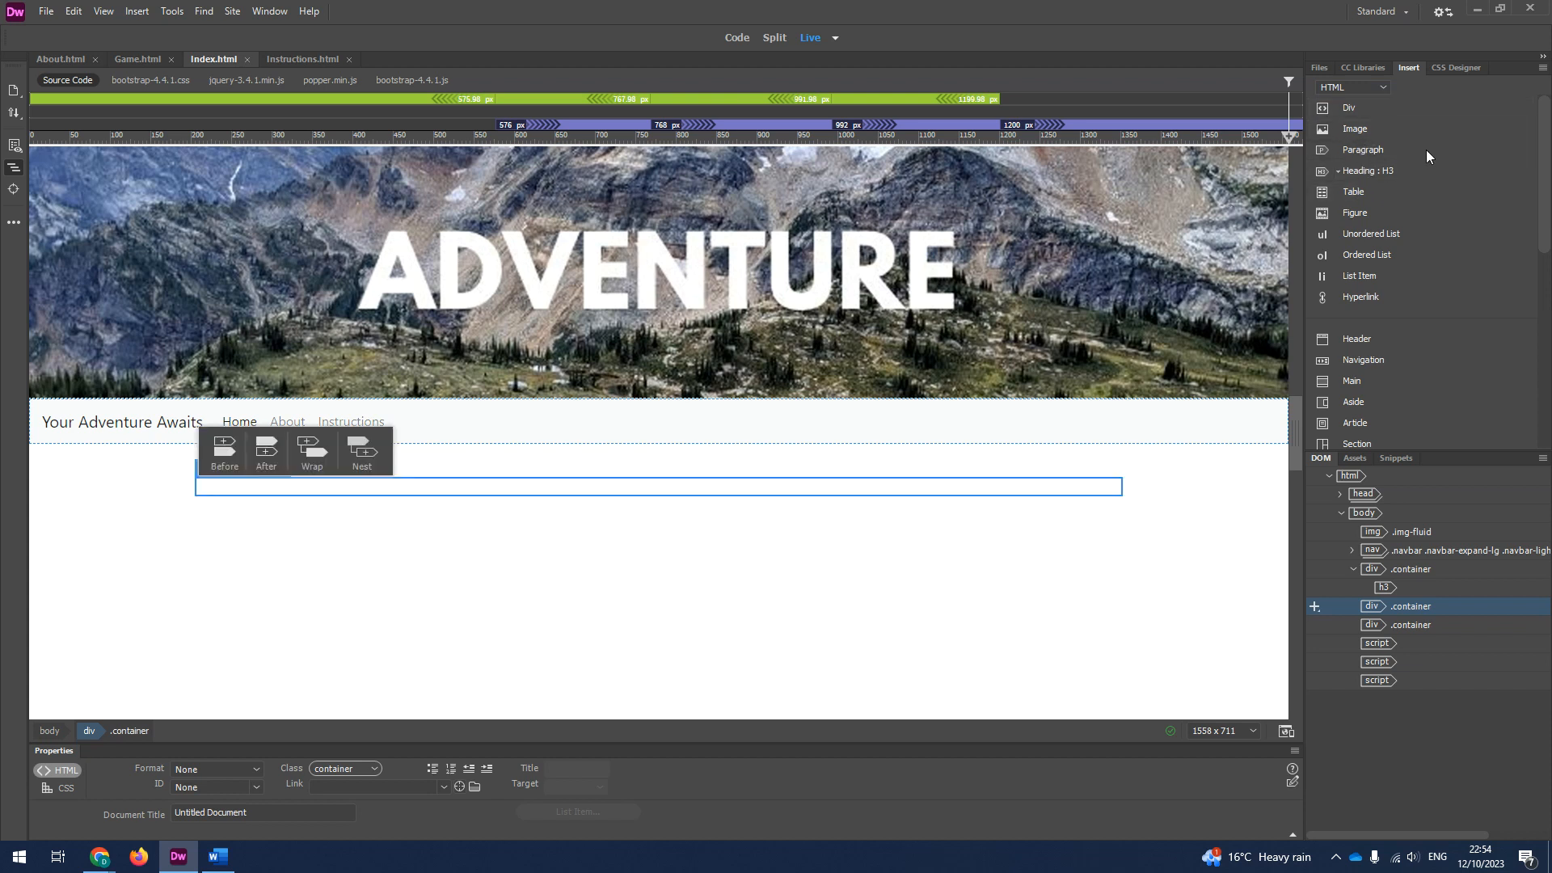
pyautogui.click(362, 451)
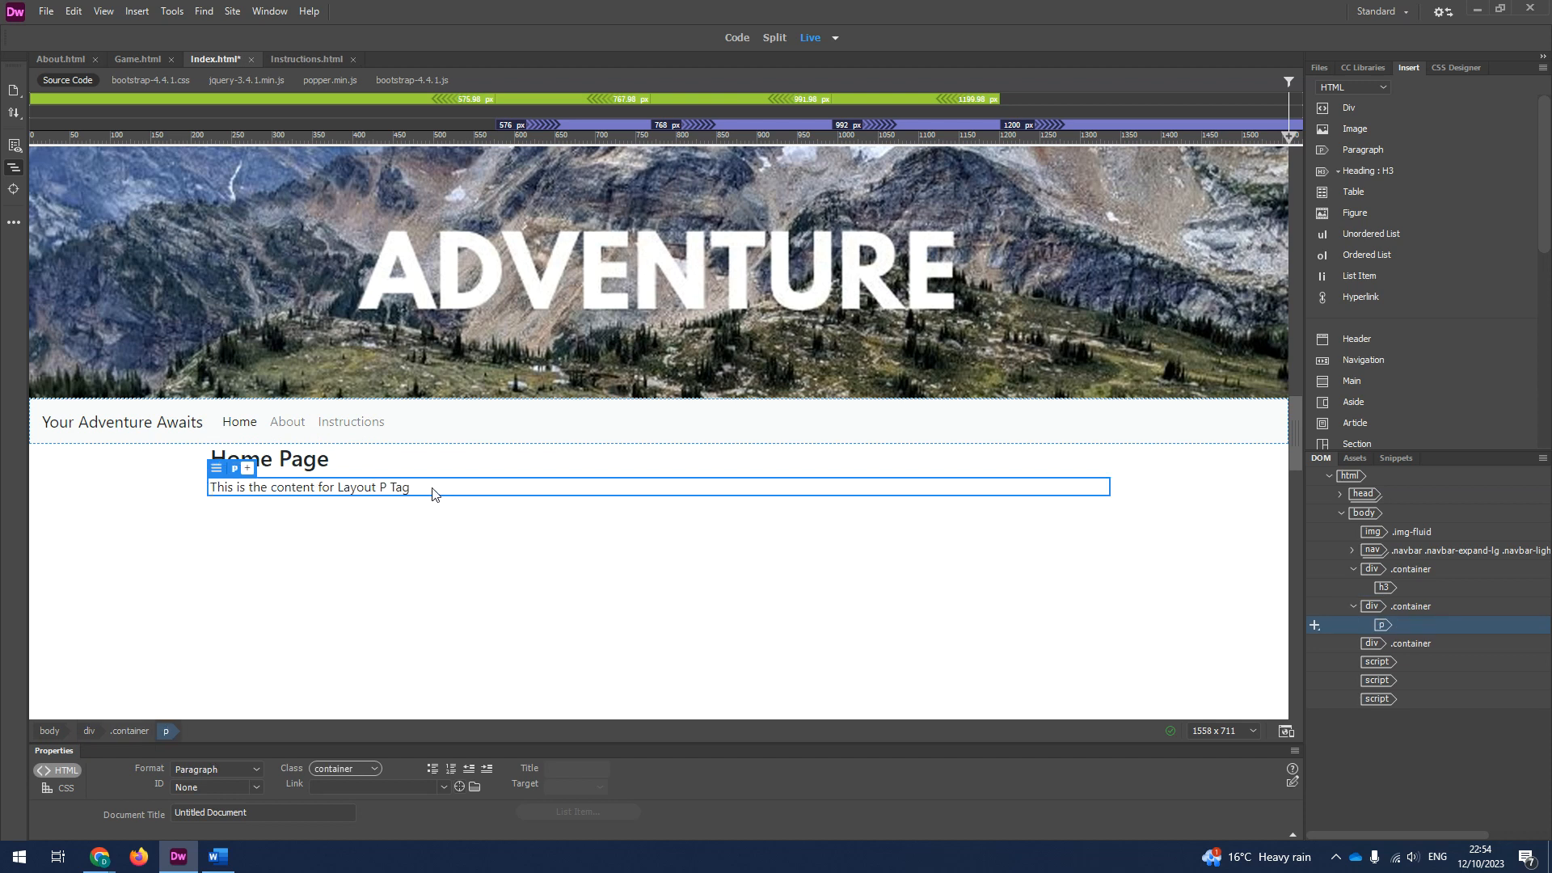
# Step: Replace the paragraph's placeholder text with the Adventure company description copied from the Word document
pyautogui.hotkey('alt', 'Tab')
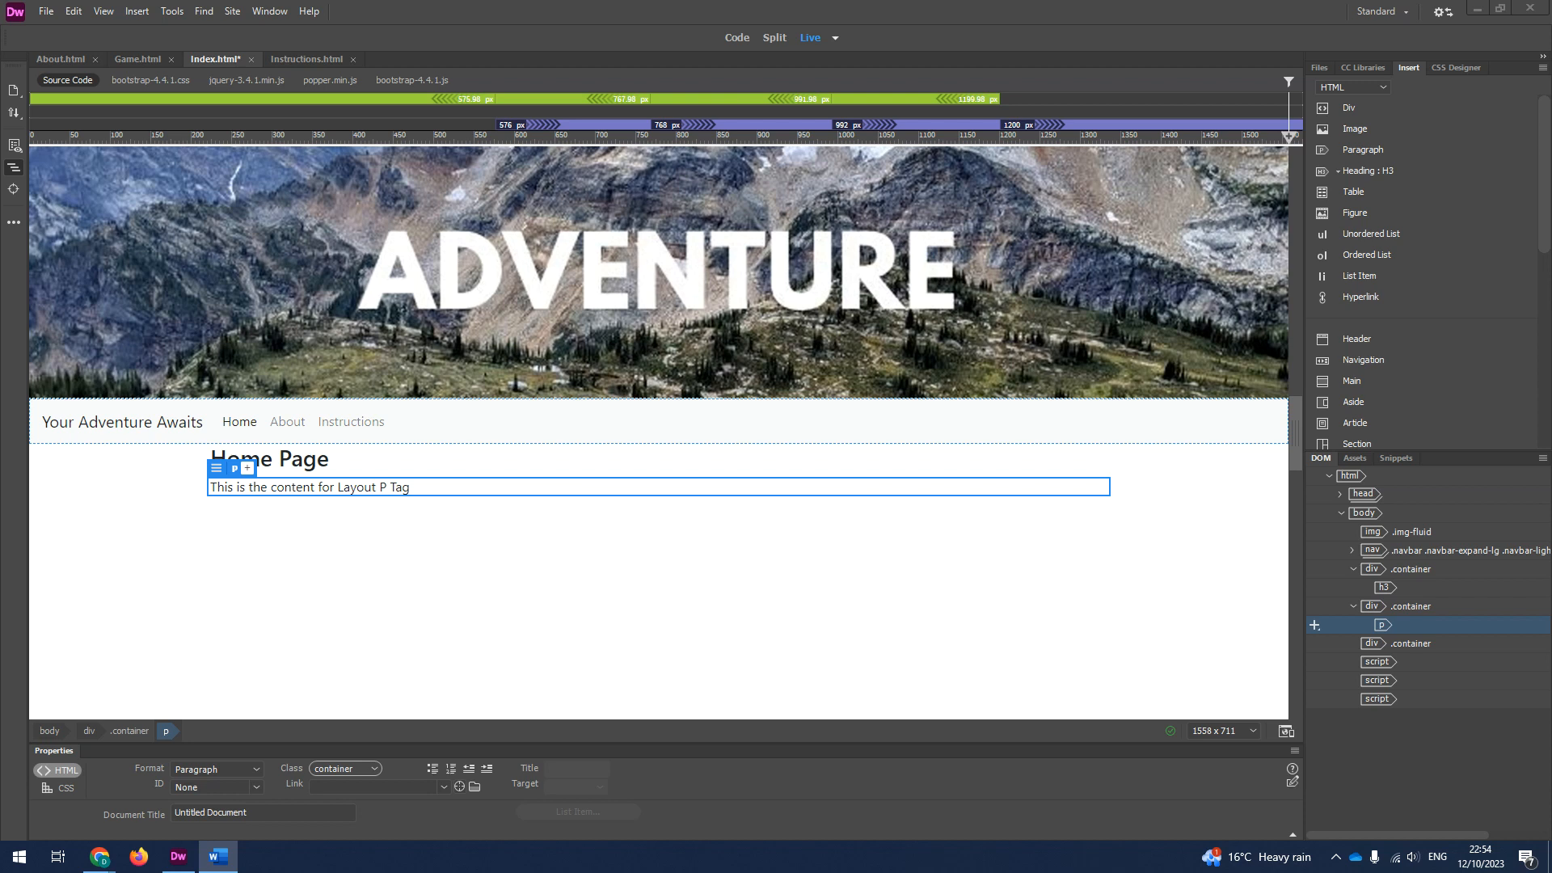
pyautogui.click(408, 488)
pyautogui.moveTo(410, 487); pyautogui.dragTo(209, 487)
pyautogui.rightClick(366, 486)
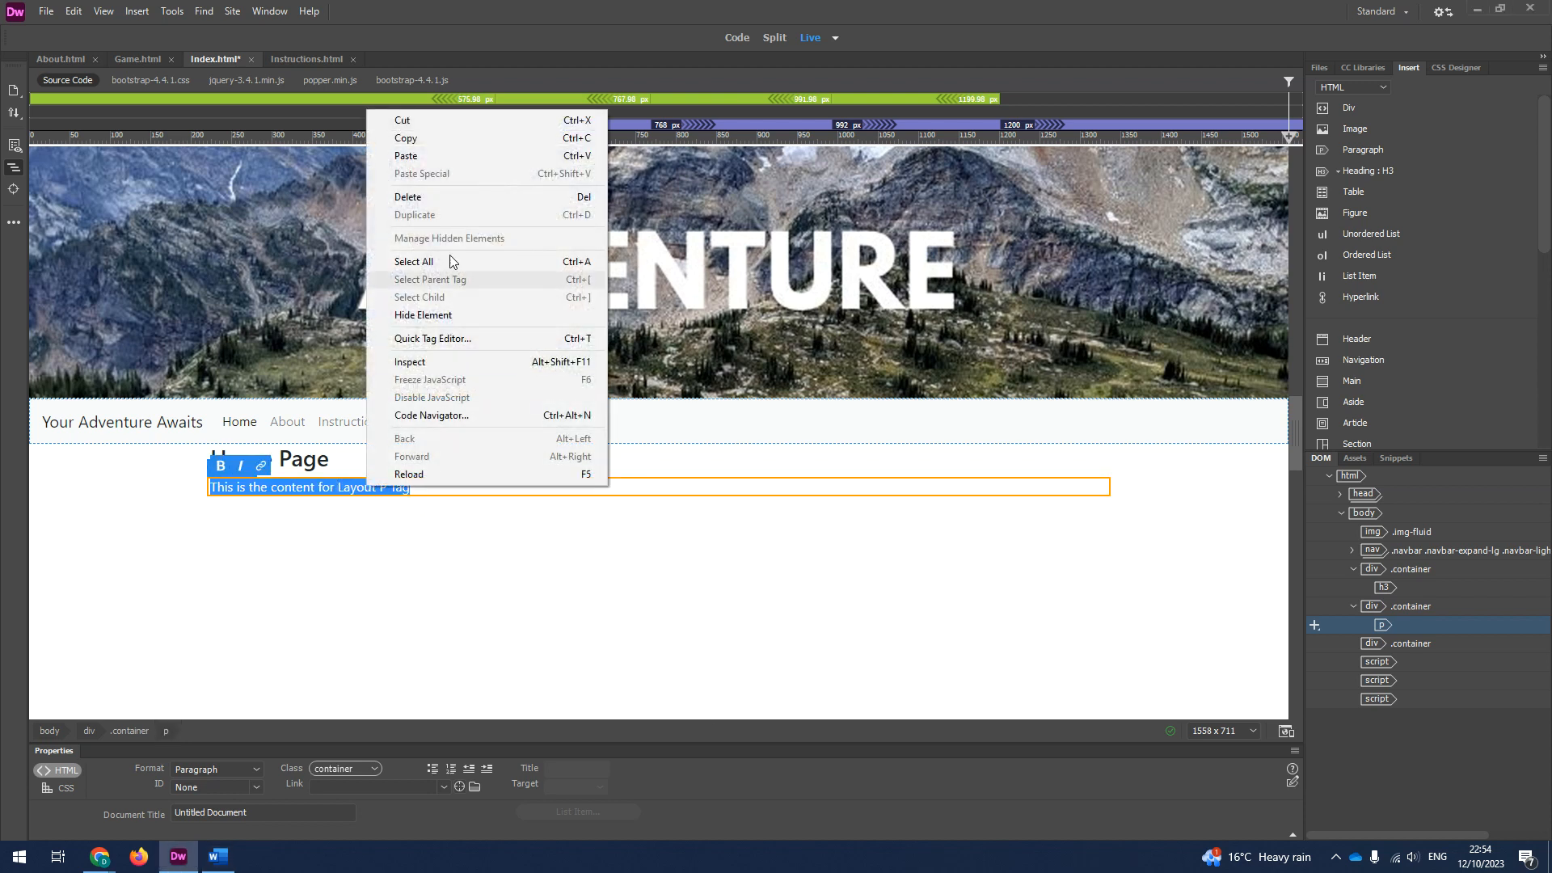
pyautogui.click(432, 156)
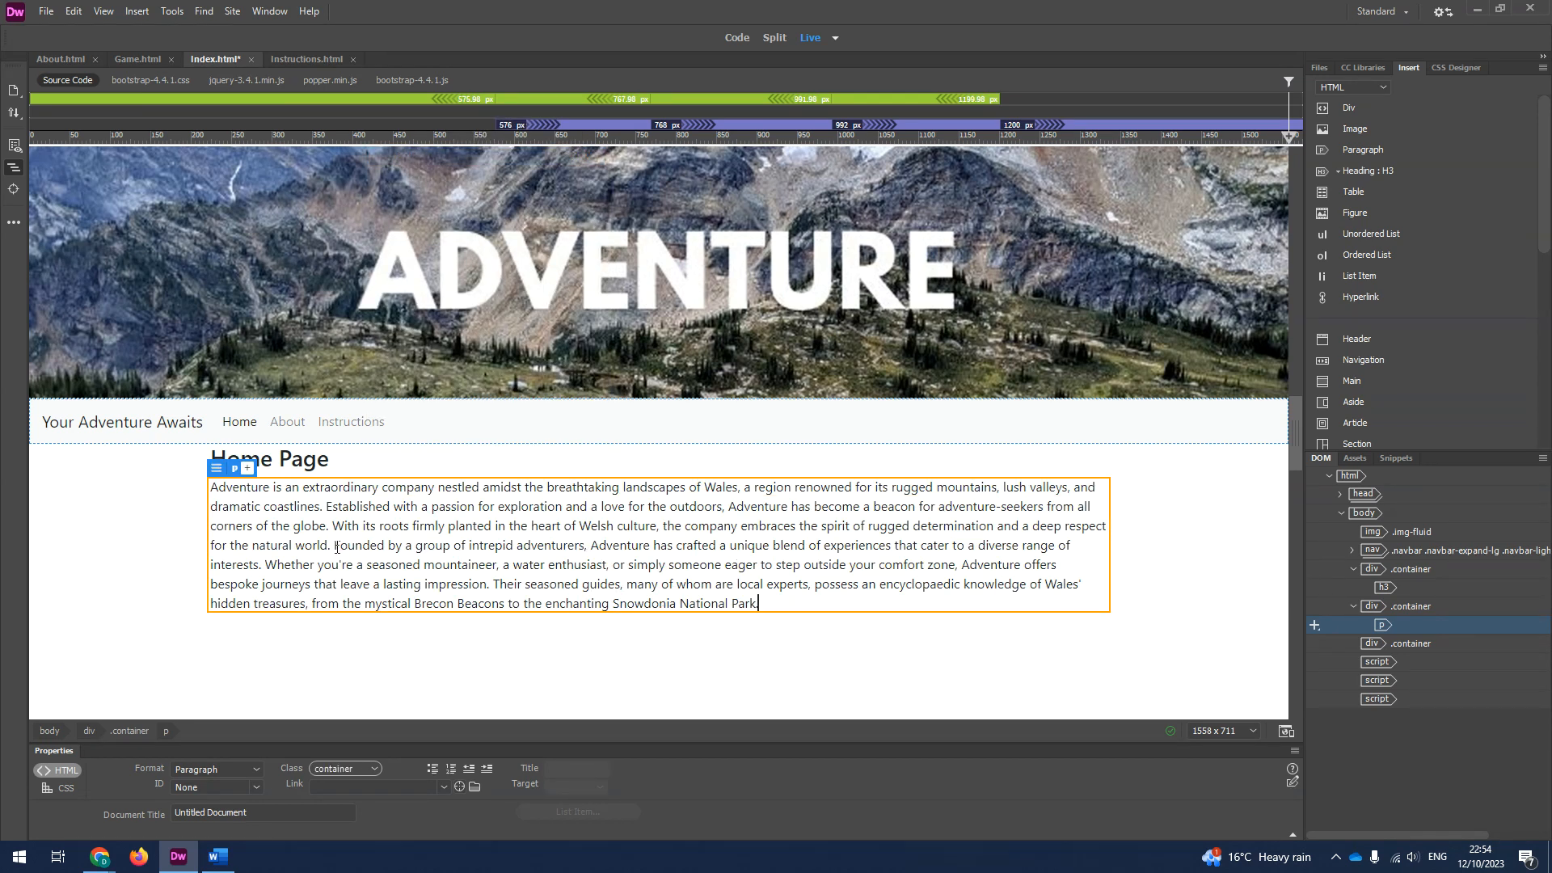
# Step: Split the pasted description into two paragraphs before "Founded by a group of intrepid adventurers"
pyautogui.press('Return')
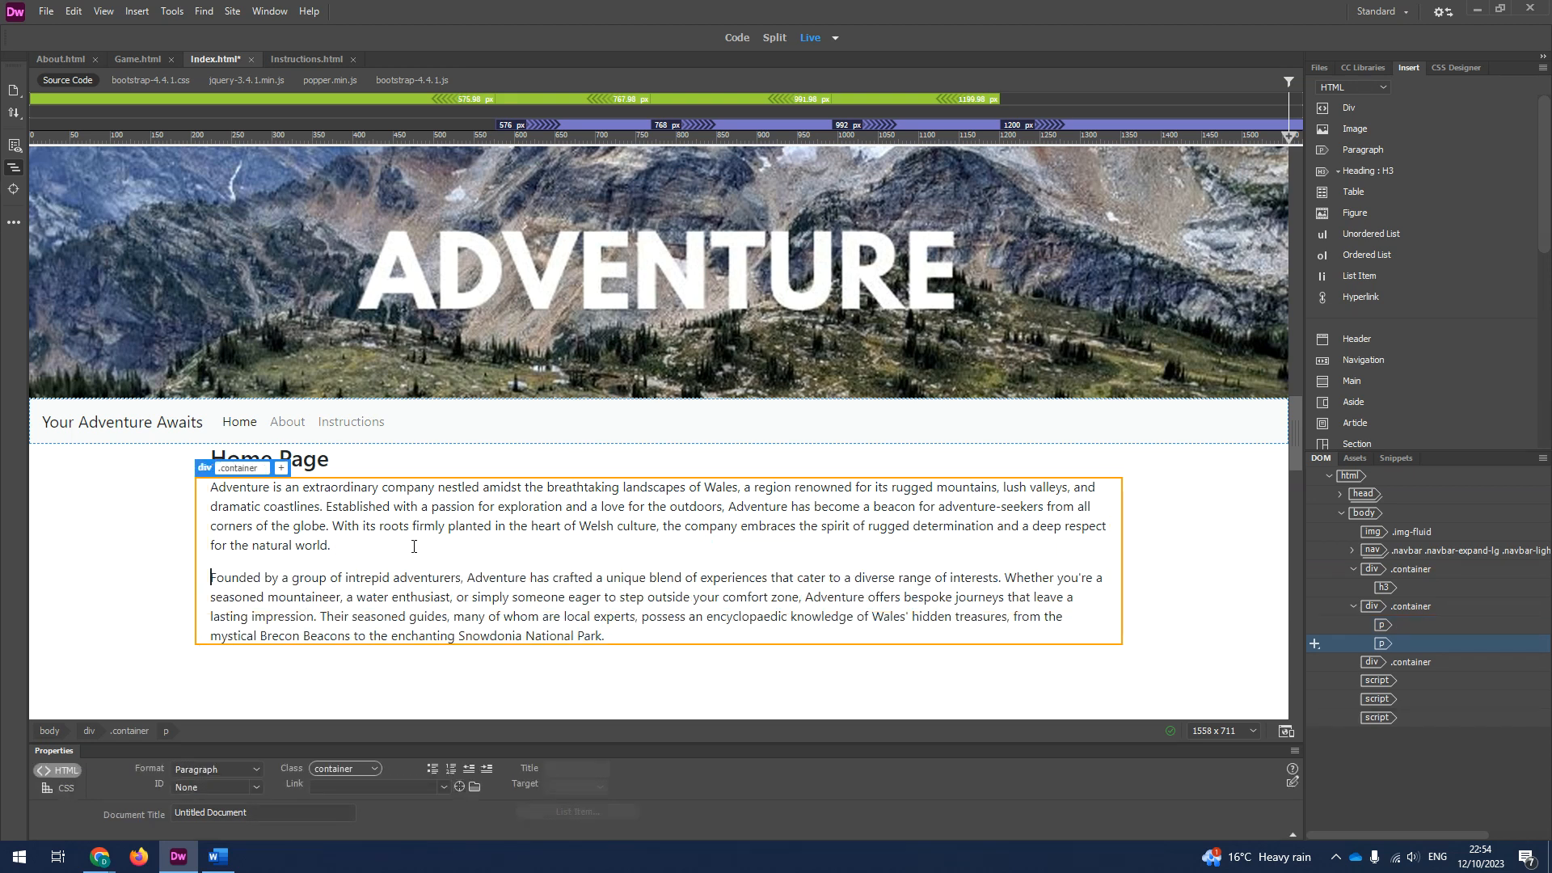
pyautogui.click(634, 639)
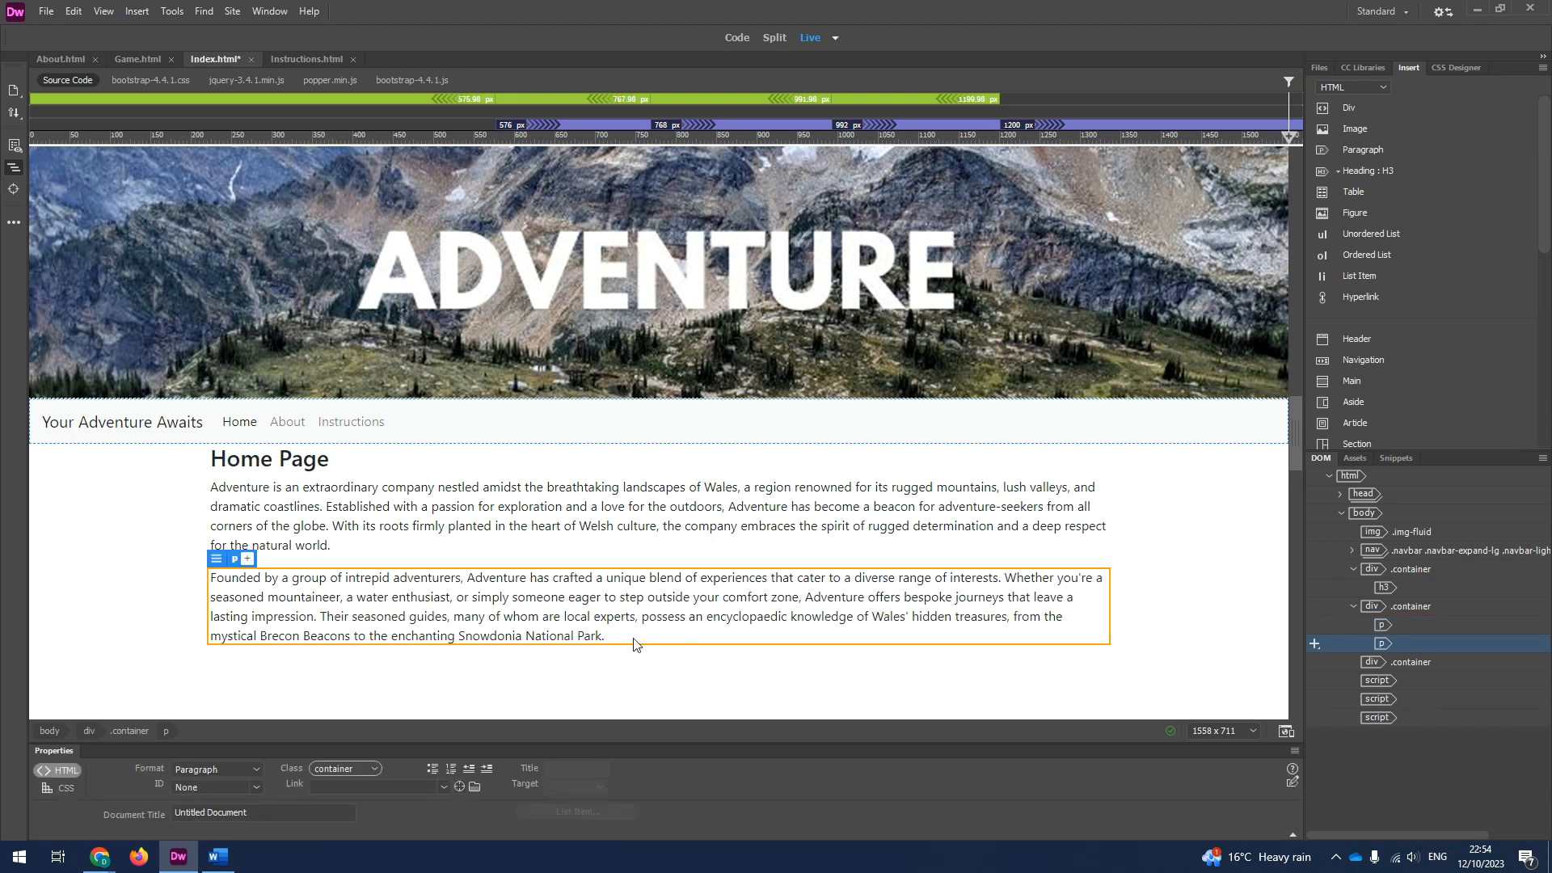
pyautogui.click(518, 511)
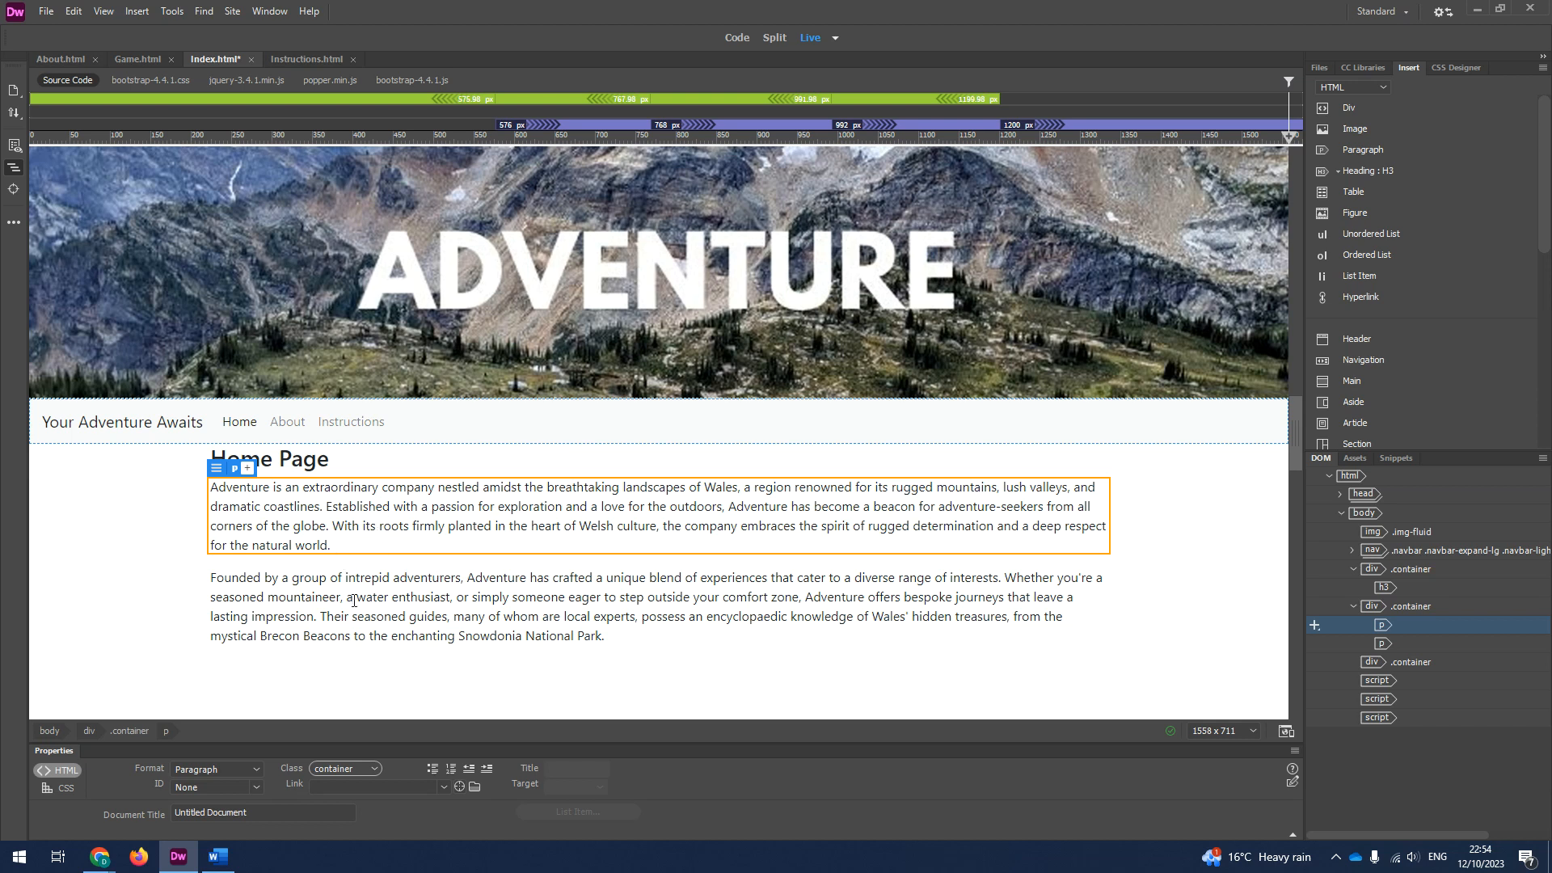
pyautogui.click(1383, 643)
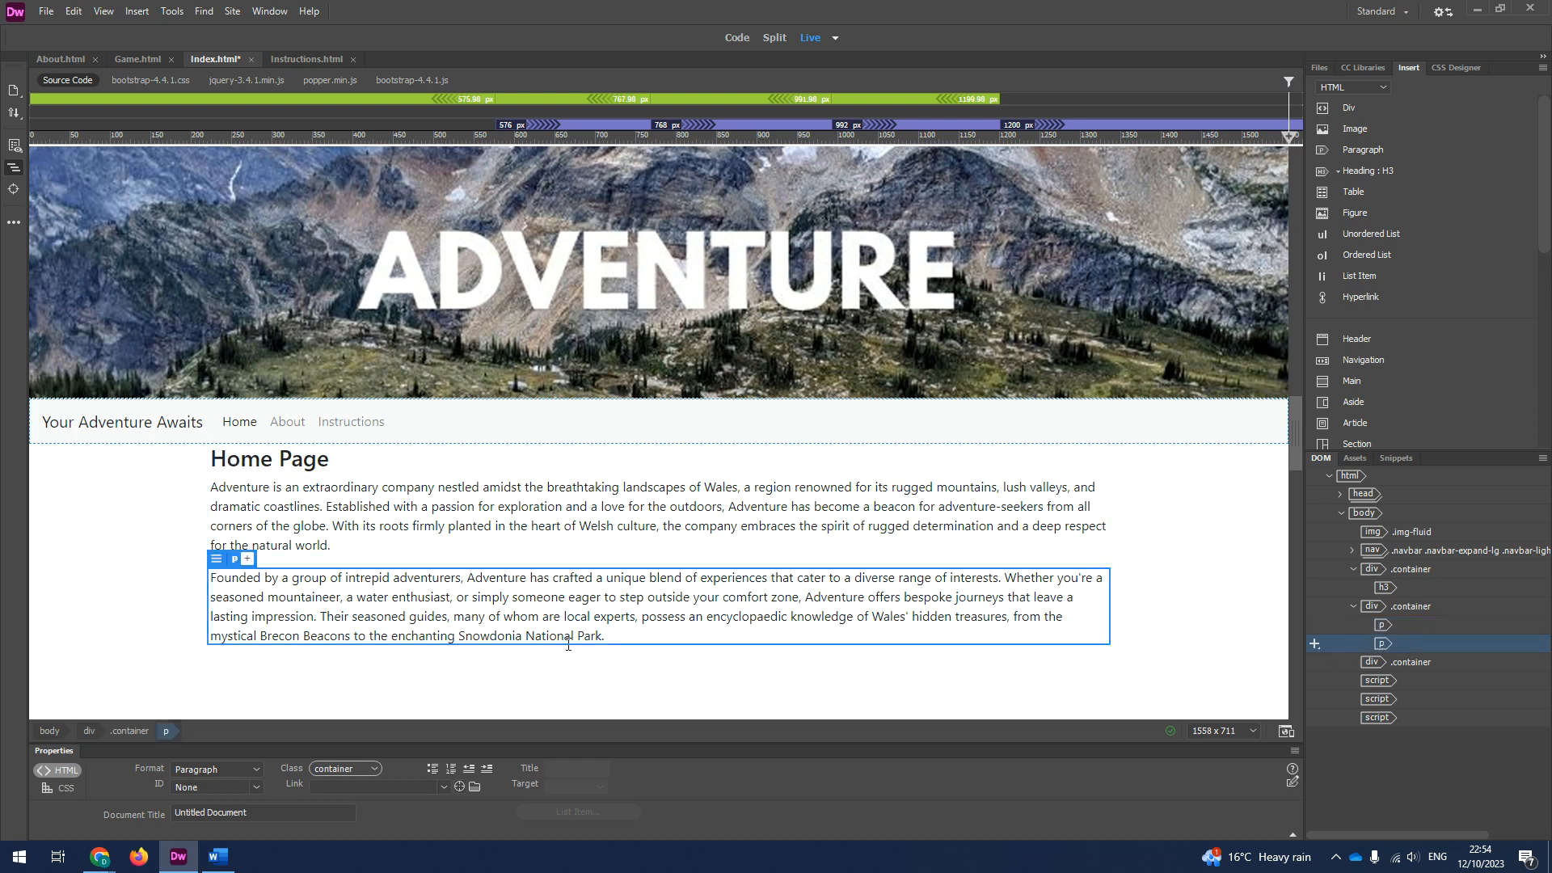
# Step: Insert a Bootstrap grid row with 2 columns nested inside the empty container below the two paragraphs
pyautogui.click(566, 669)
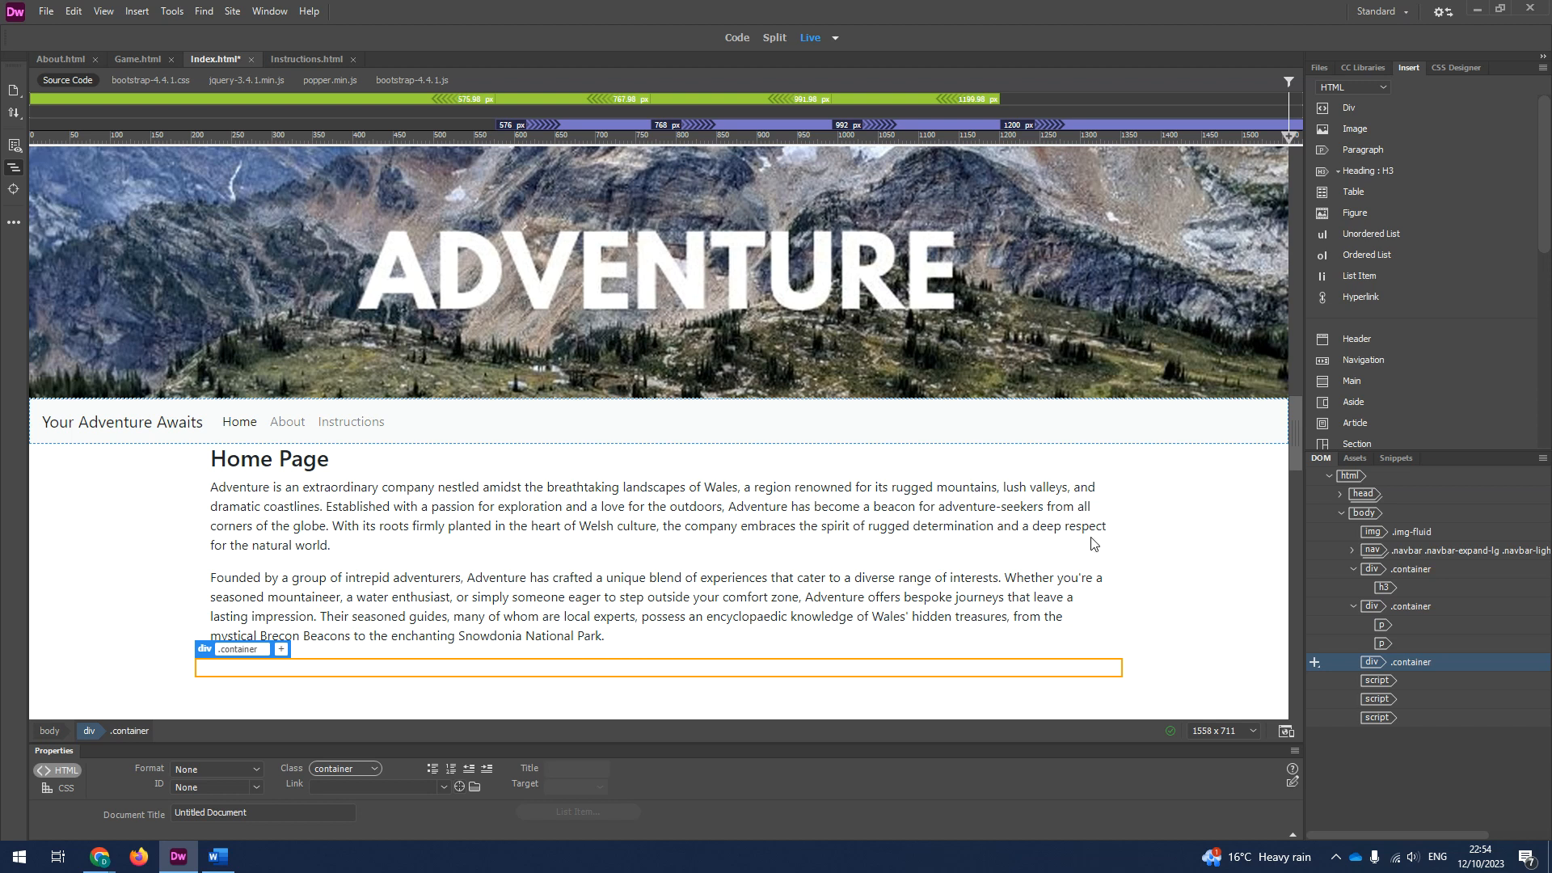
pyautogui.click(1380, 83)
pyautogui.click(1377, 129)
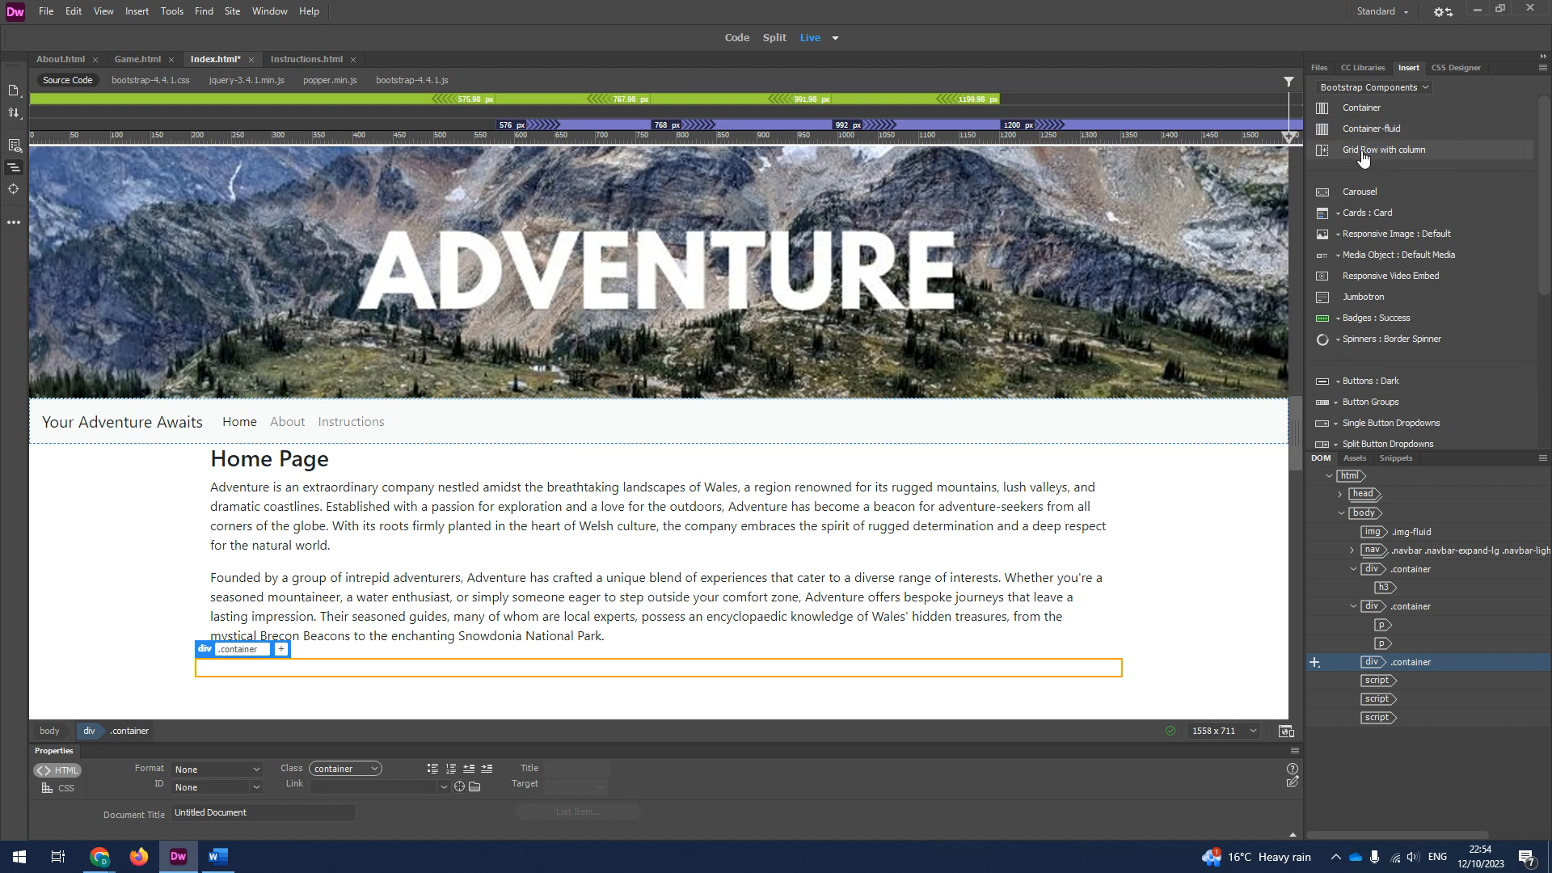
pyautogui.click(1363, 154)
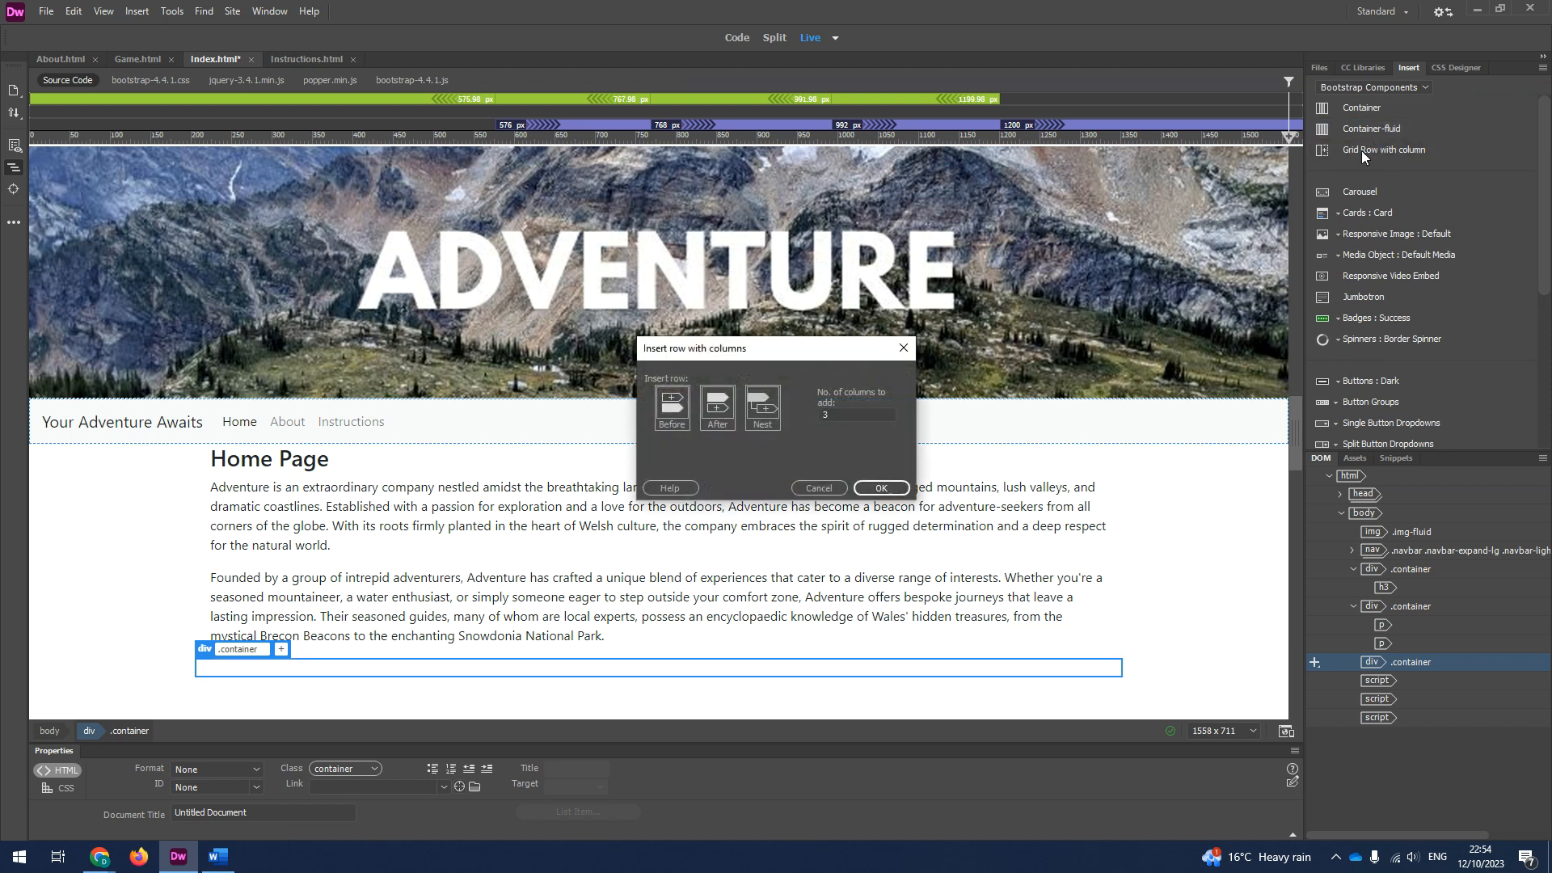
pyautogui.click(763, 407)
pyautogui.click(852, 410)
pyautogui.write('2')
pyautogui.click(881, 488)
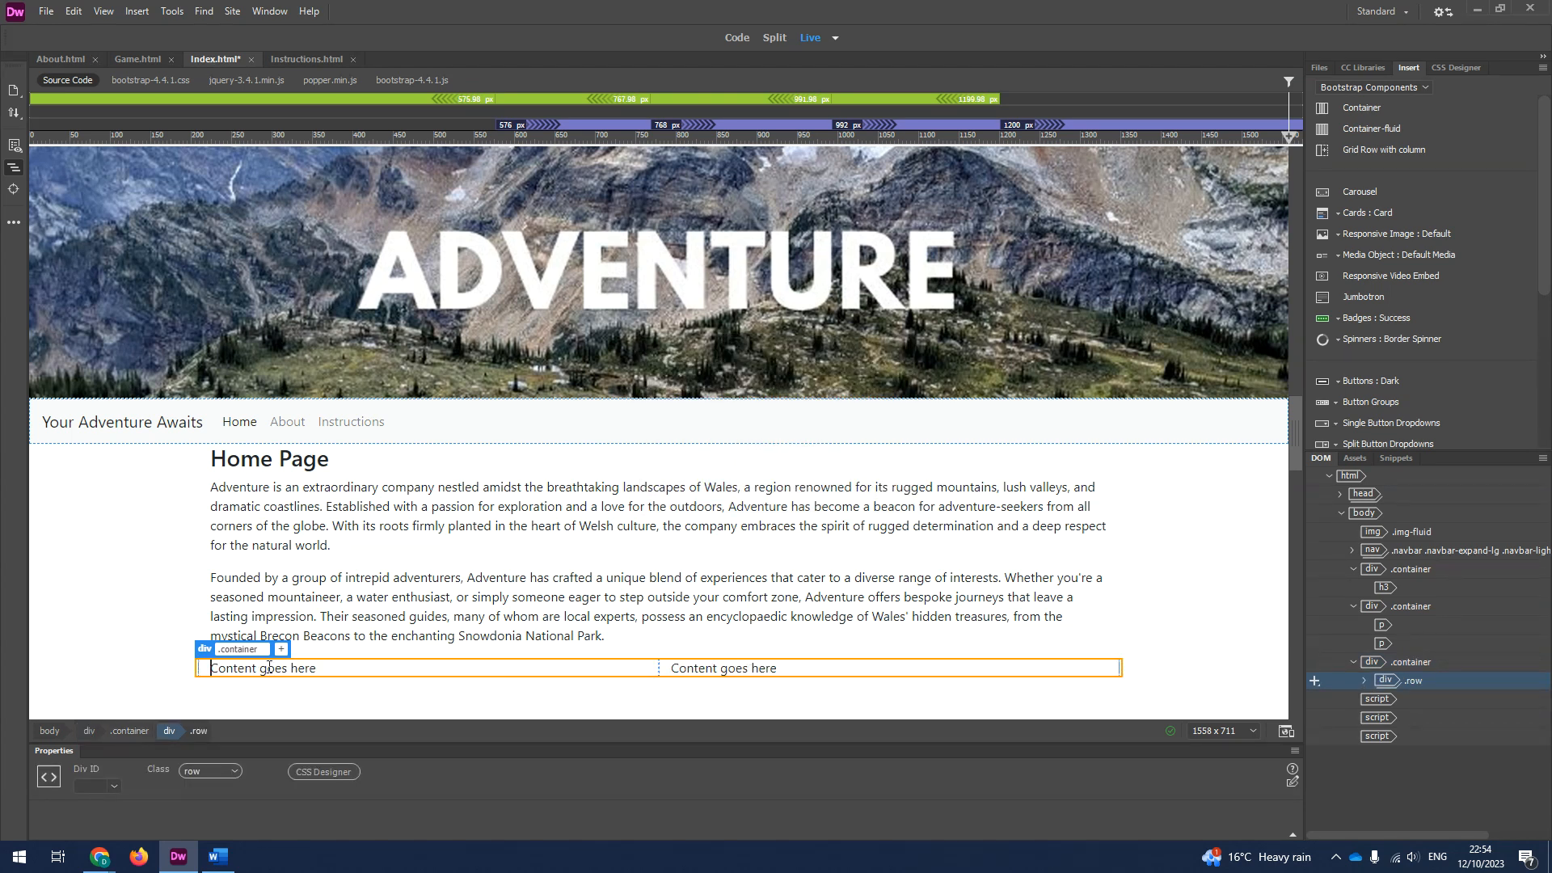
# Step: Delete the "Content goes here" placeholder text from both columns of the new row
pyautogui.click(265, 667)
pyautogui.click(740, 673)
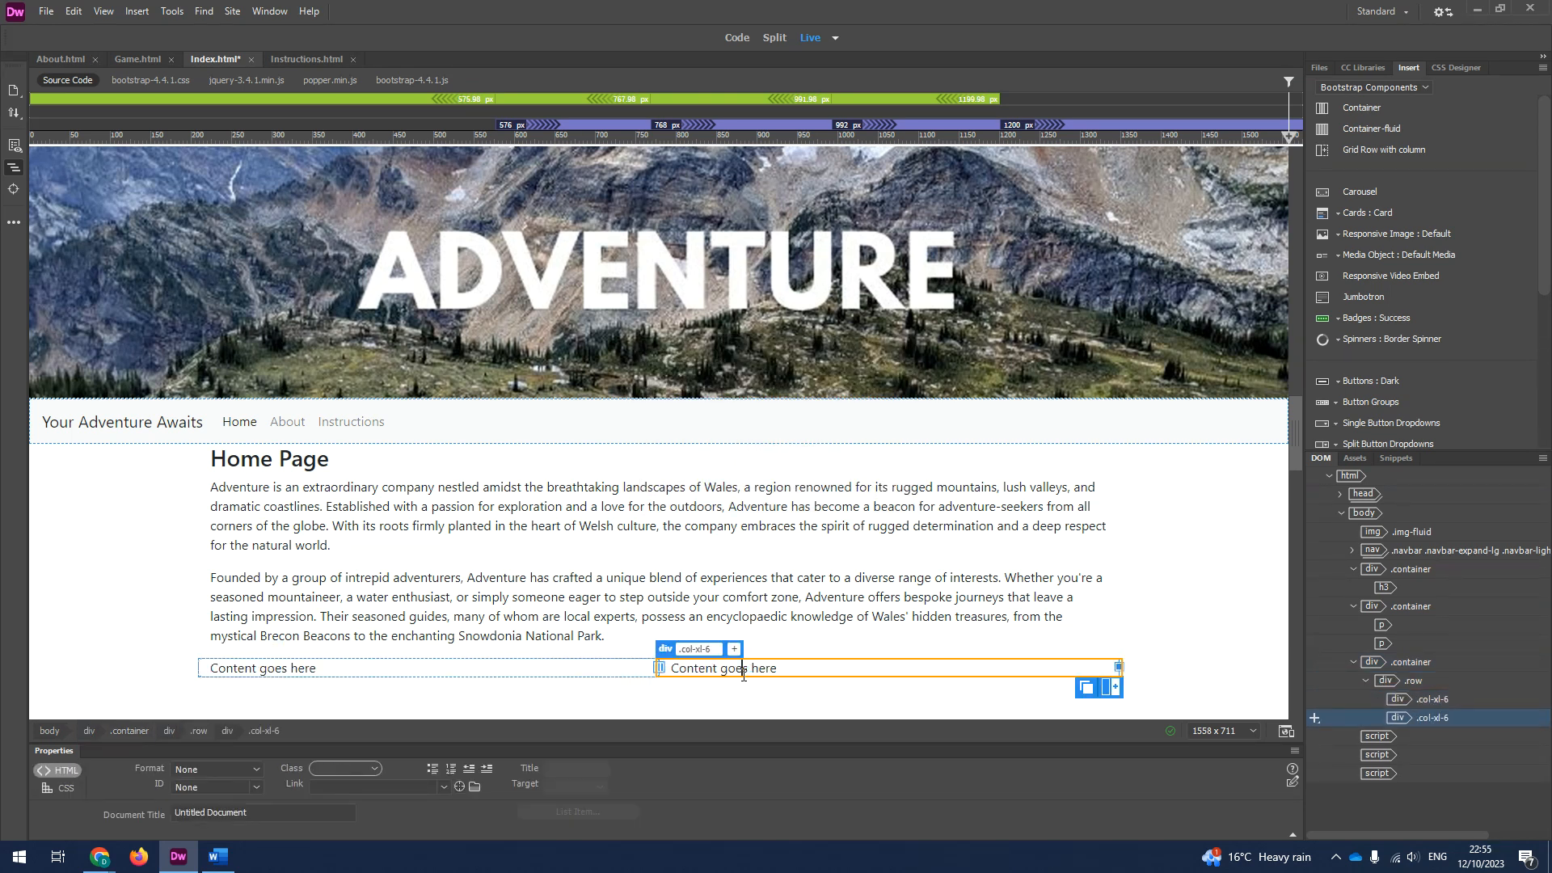
pyautogui.tripleClick(779, 665)
pyautogui.click(273, 668)
pyautogui.tripleClick(273, 667)
pyautogui.press('BackSpace')
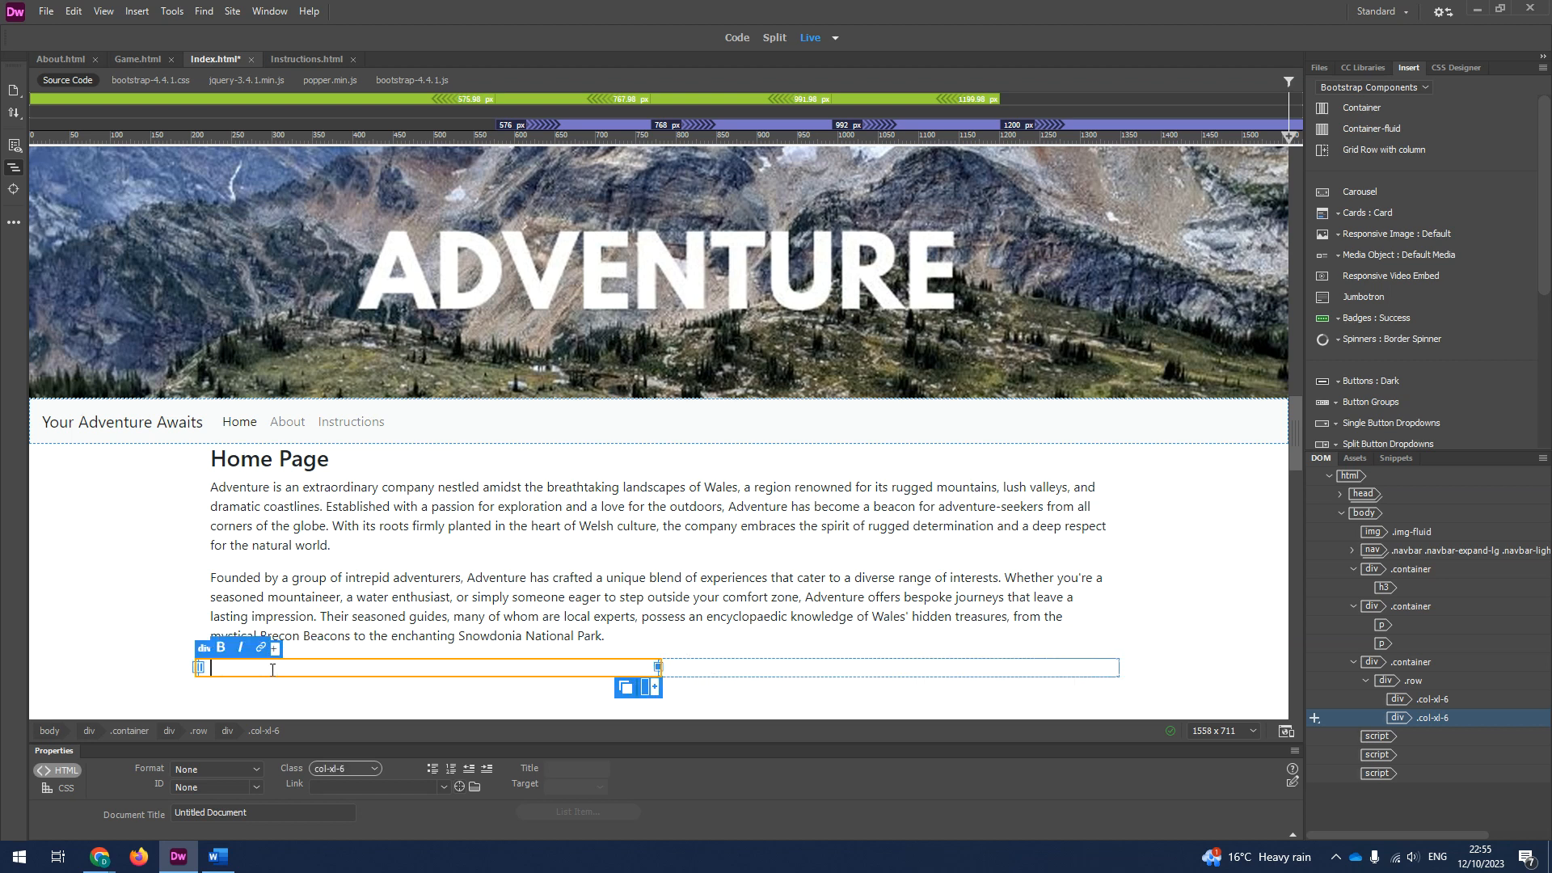
# Step: Copy the "What sets Adventure apart" passage from the Word document and paste it directly into the second column
pyautogui.hotkey('alt', 'Tab')
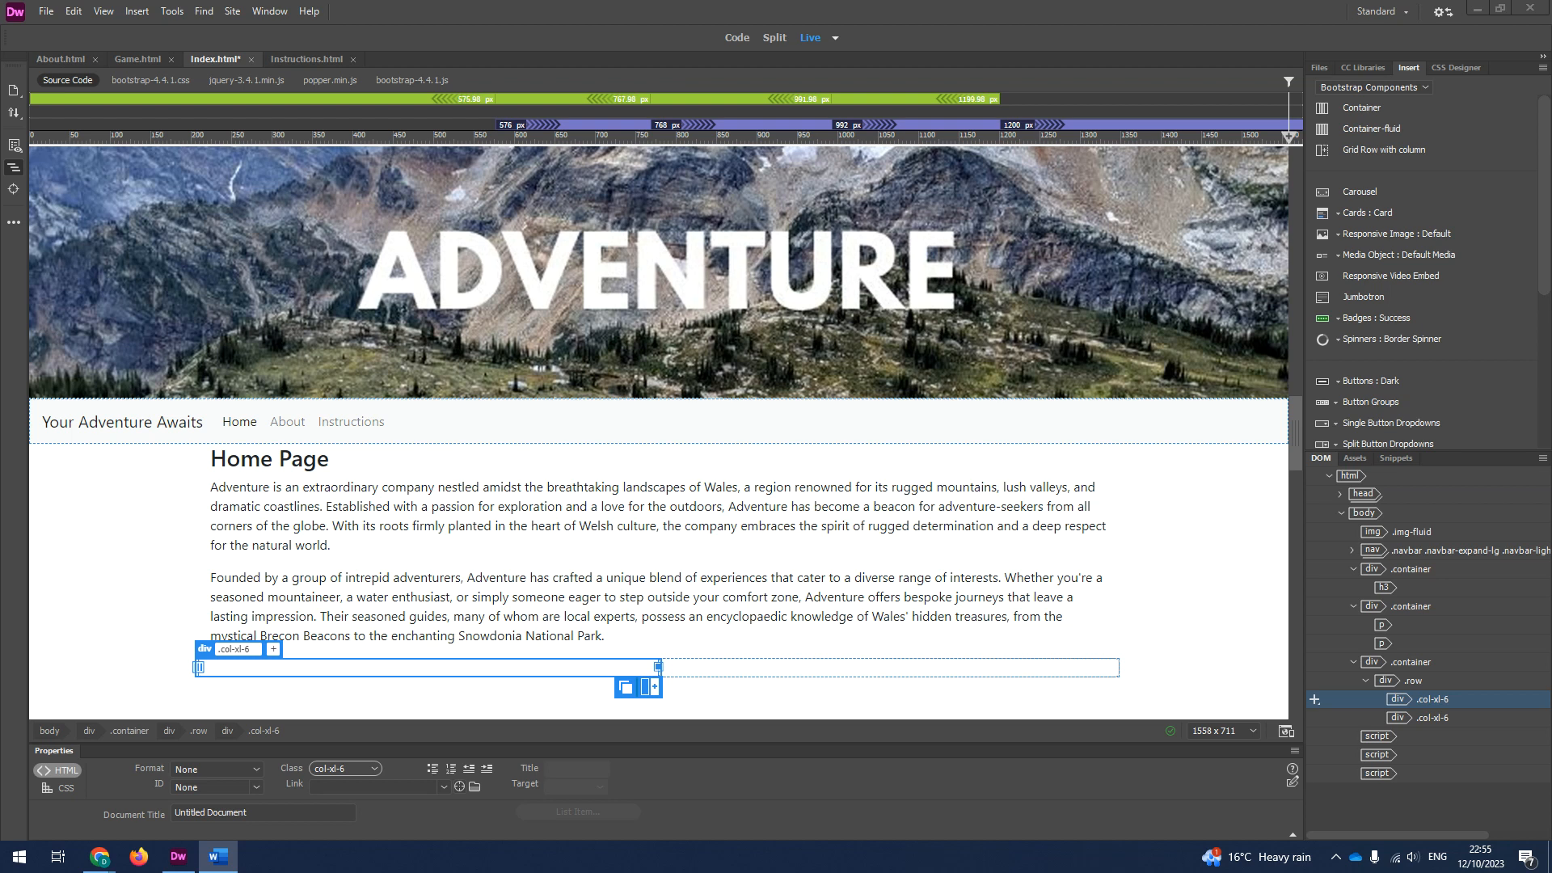
pyautogui.click(783, 667)
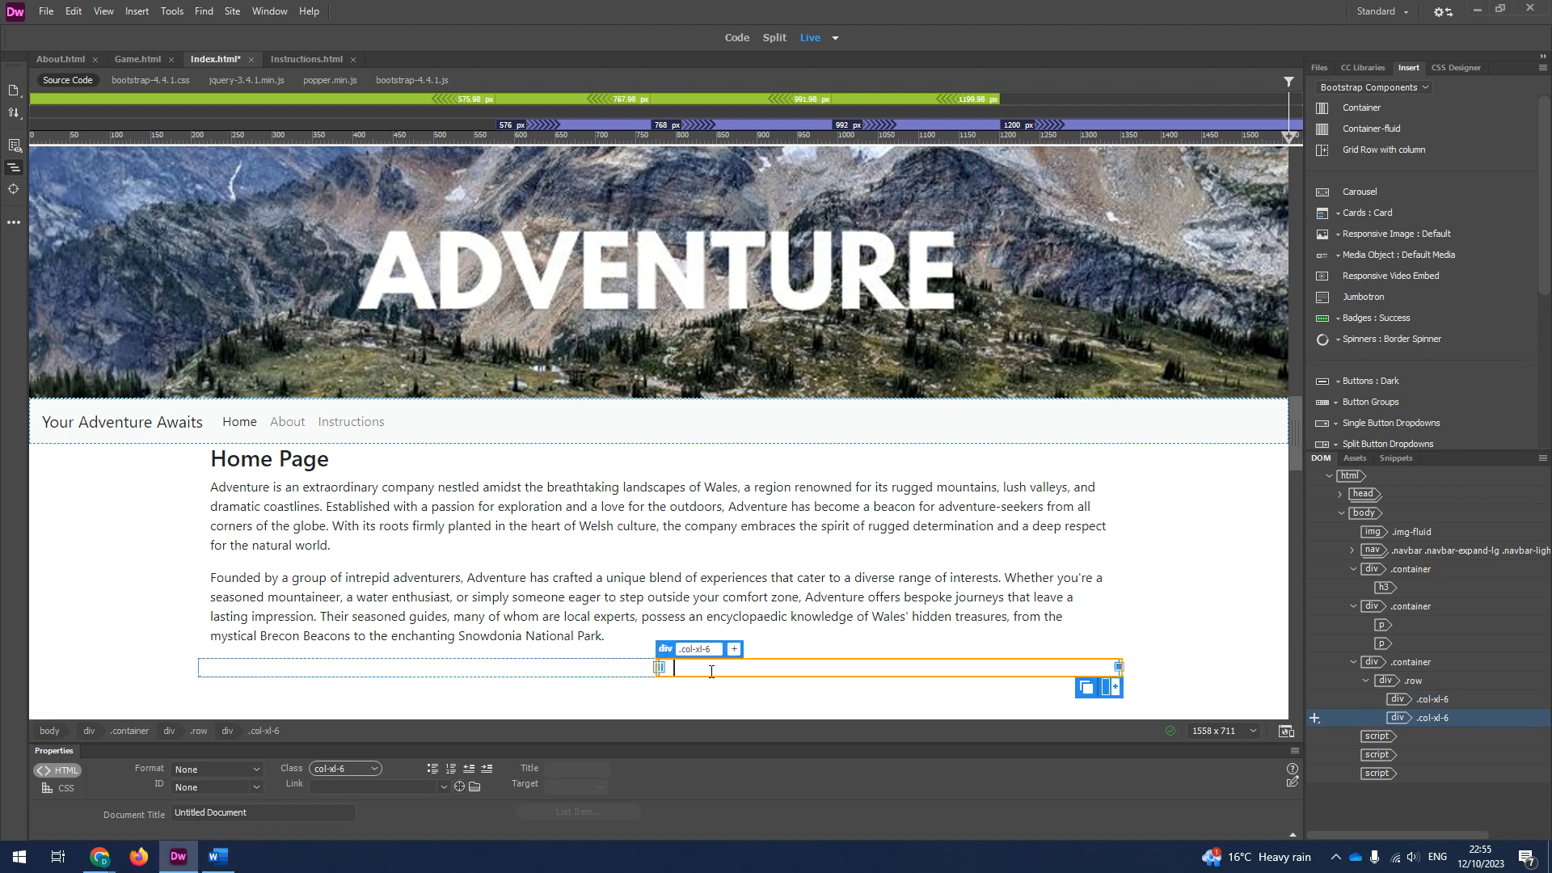
pyautogui.rightClick(737, 674)
pyautogui.click(772, 340)
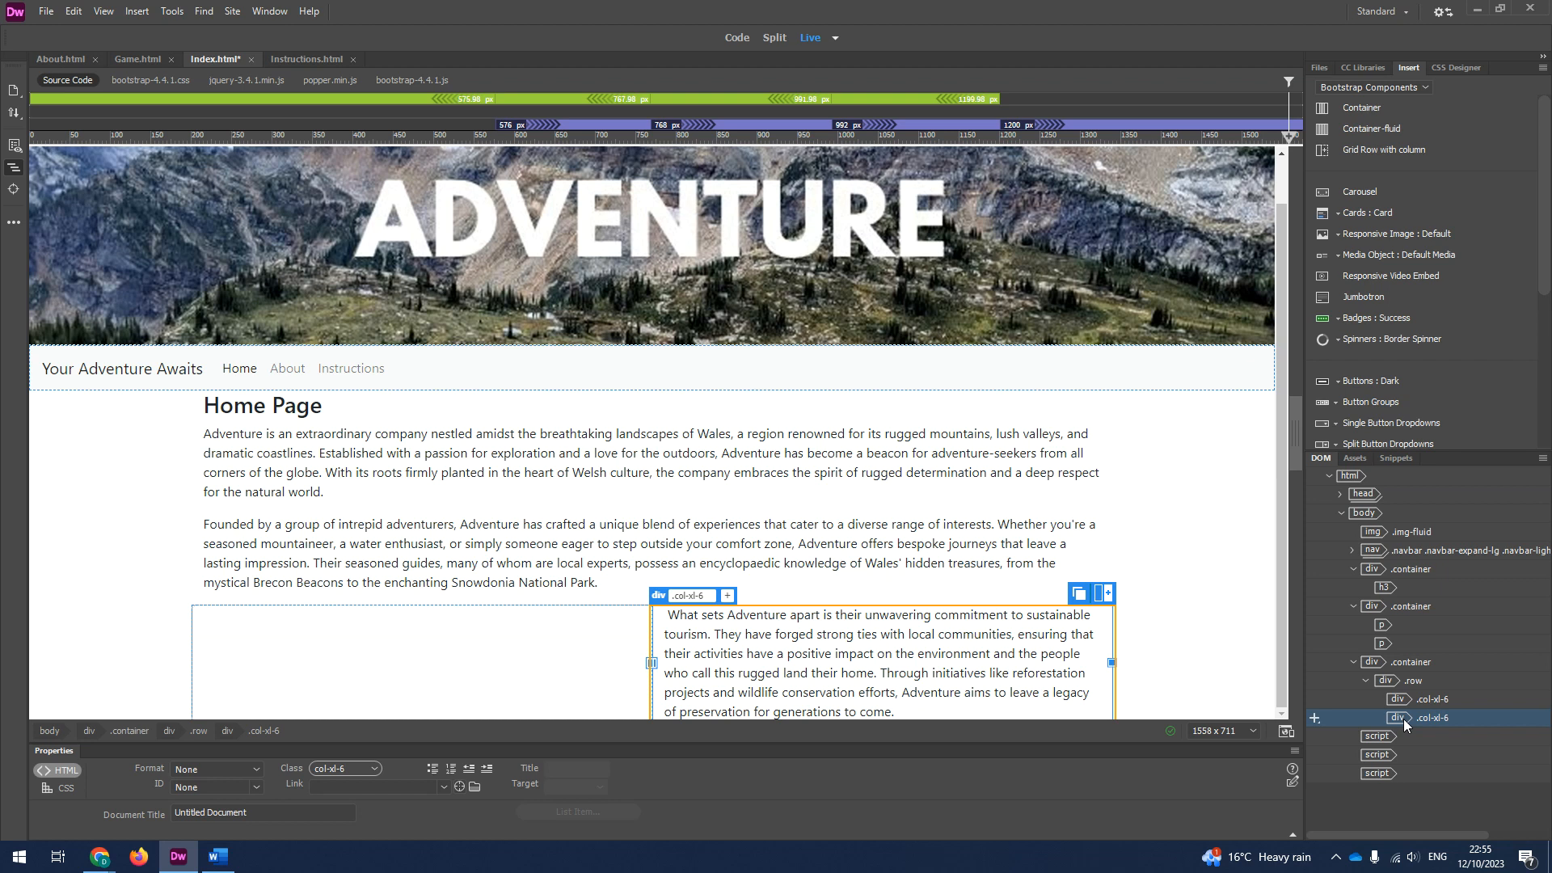
# Step: Cut the whole "What sets Adventure apart" passage out of the second column
pyautogui.tripleClick(810, 684)
pyautogui.rightClick(766, 647)
pyautogui.click(708, 673)
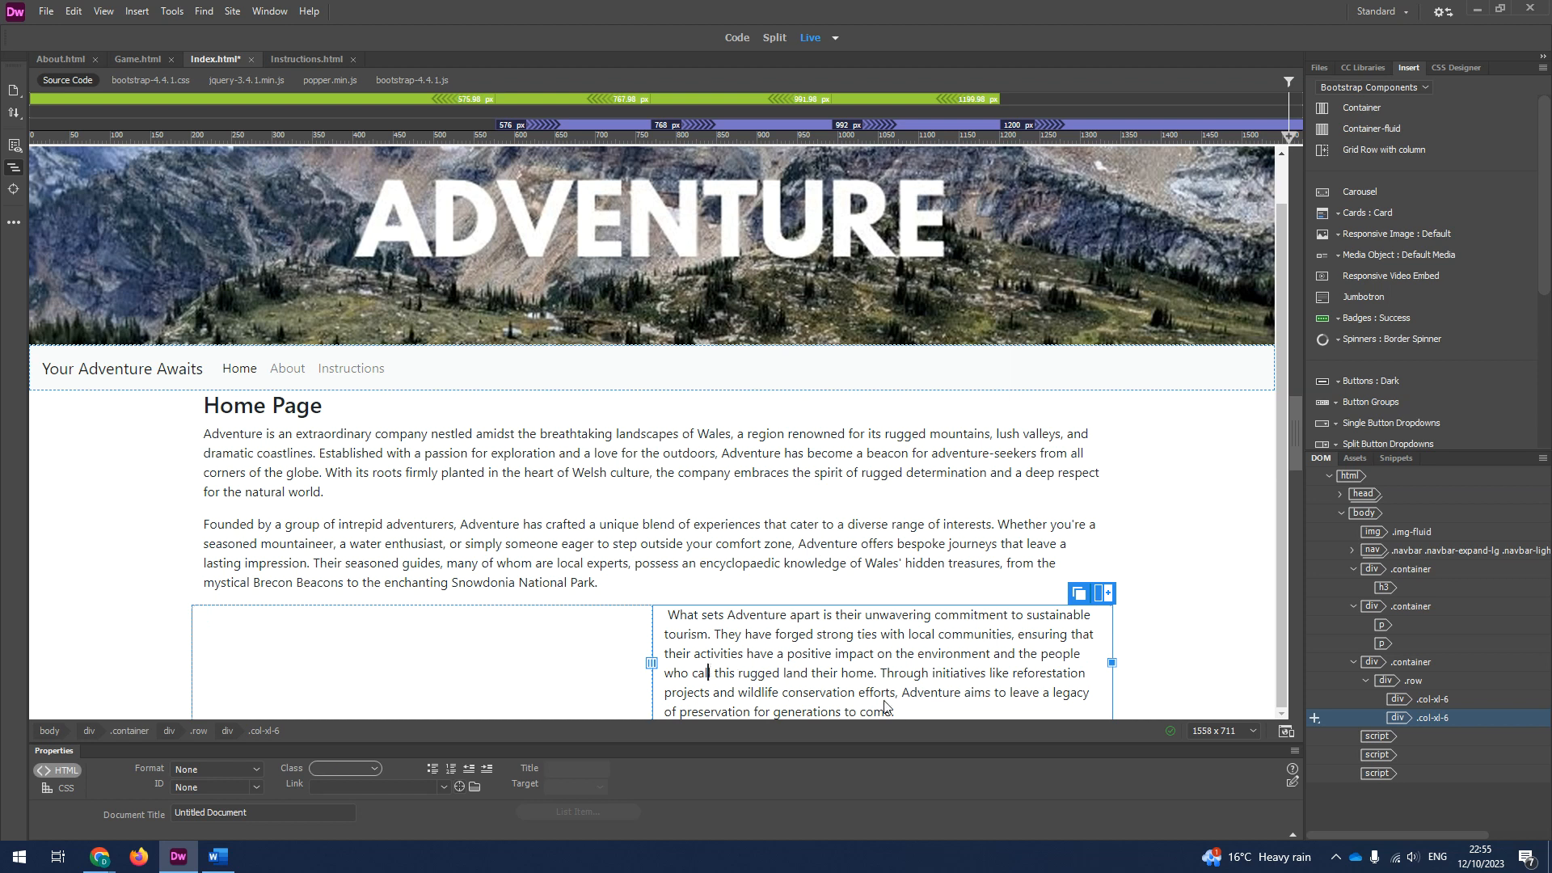
pyautogui.moveTo(897, 712); pyautogui.dragTo(671, 619)
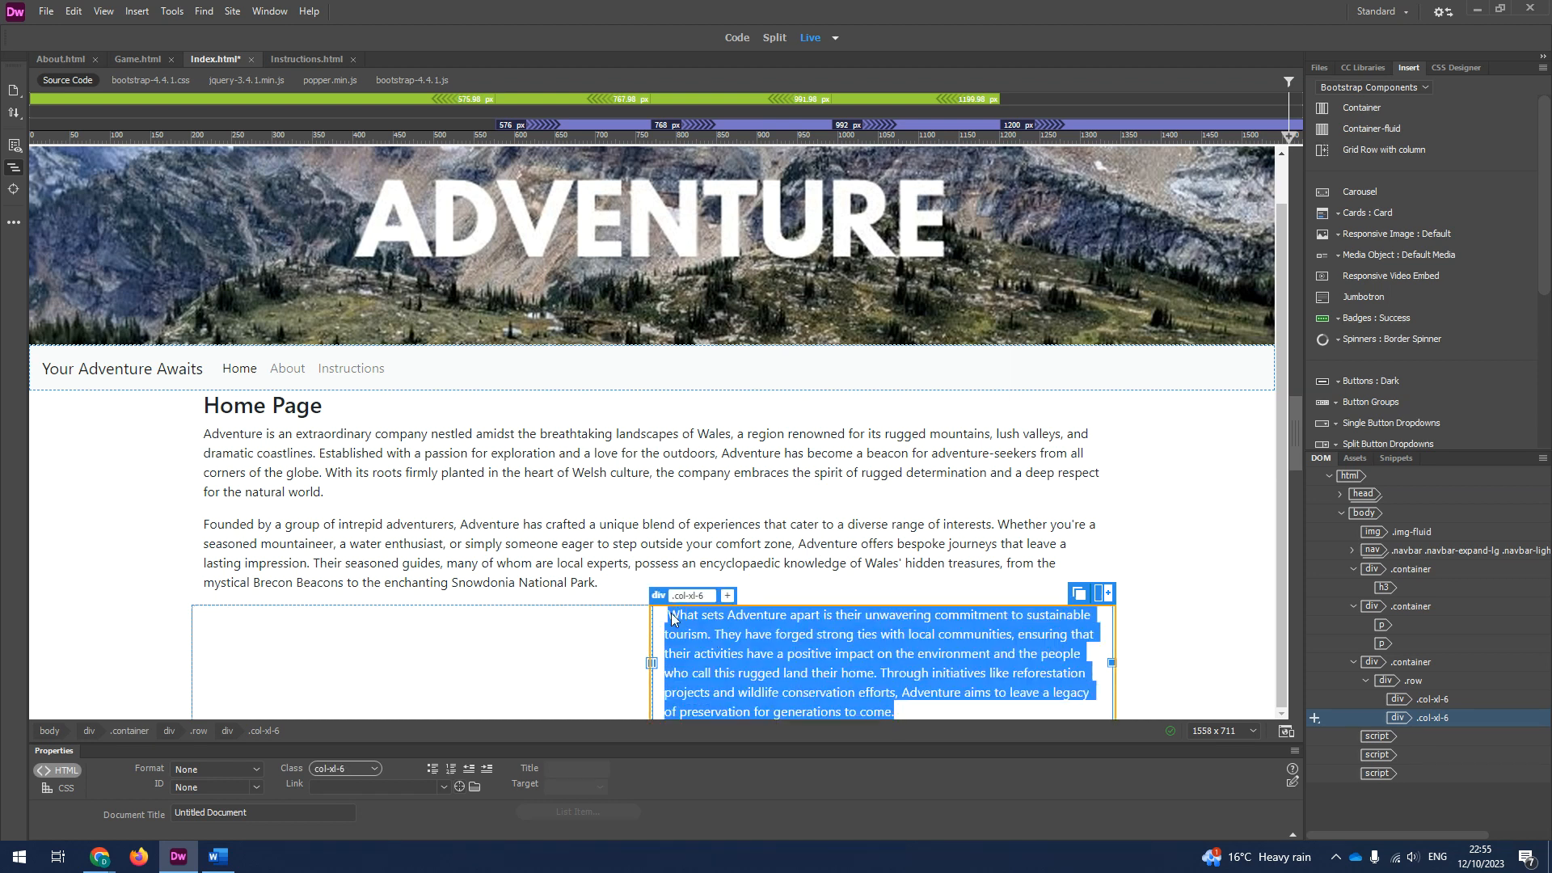
pyautogui.rightClick(670, 618)
pyautogui.click(748, 244)
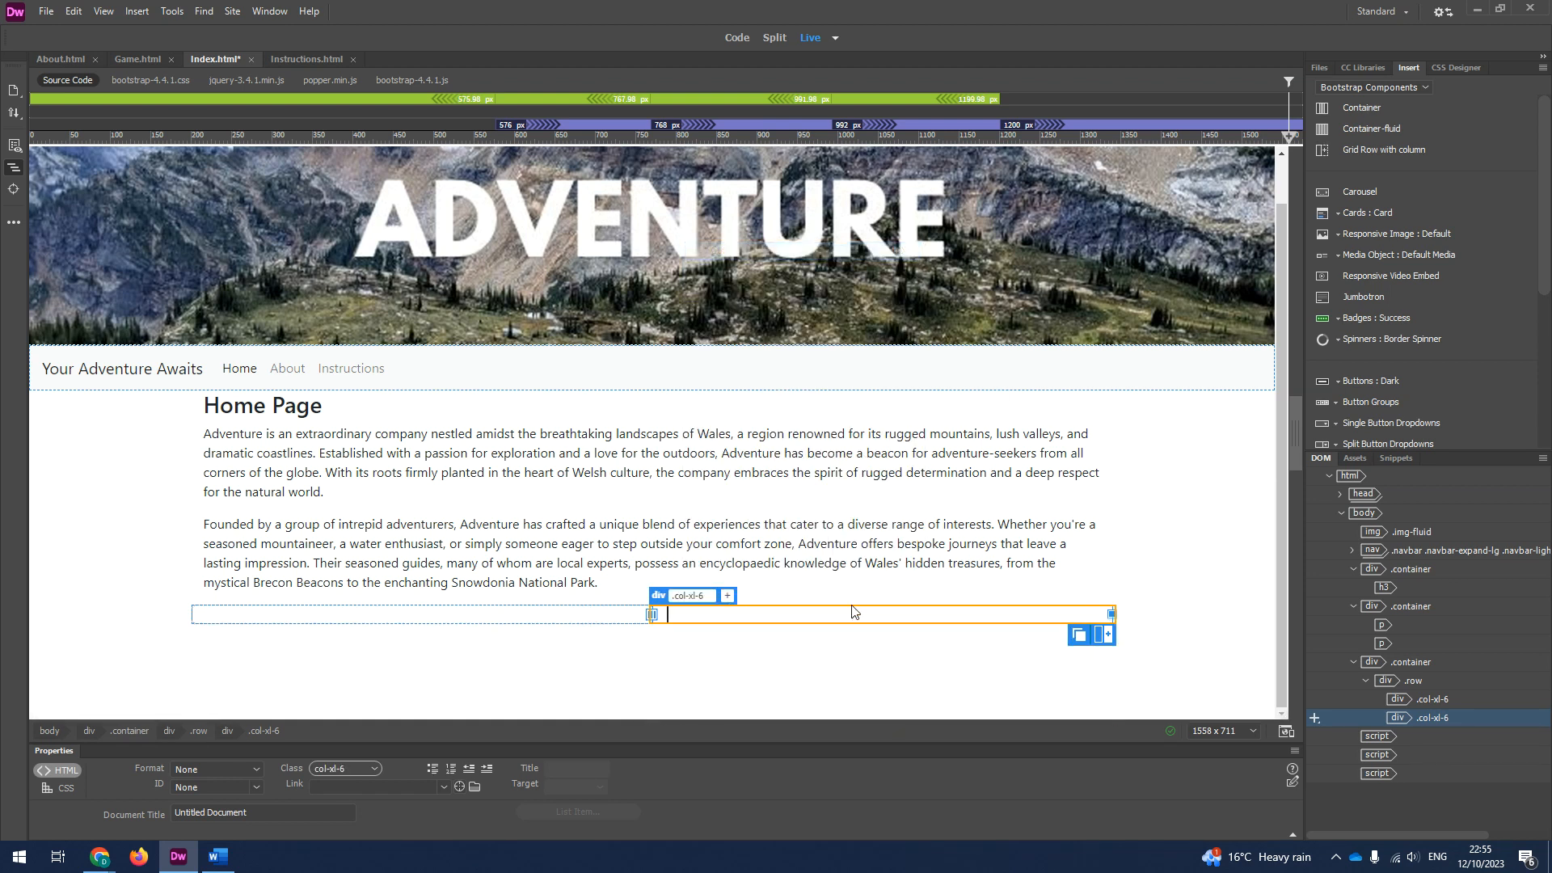
# Step: Insert an HTML paragraph nested in the second column and replace its placeholder with the cut "What sets Adventure apart" passage
pyautogui.click(1374, 88)
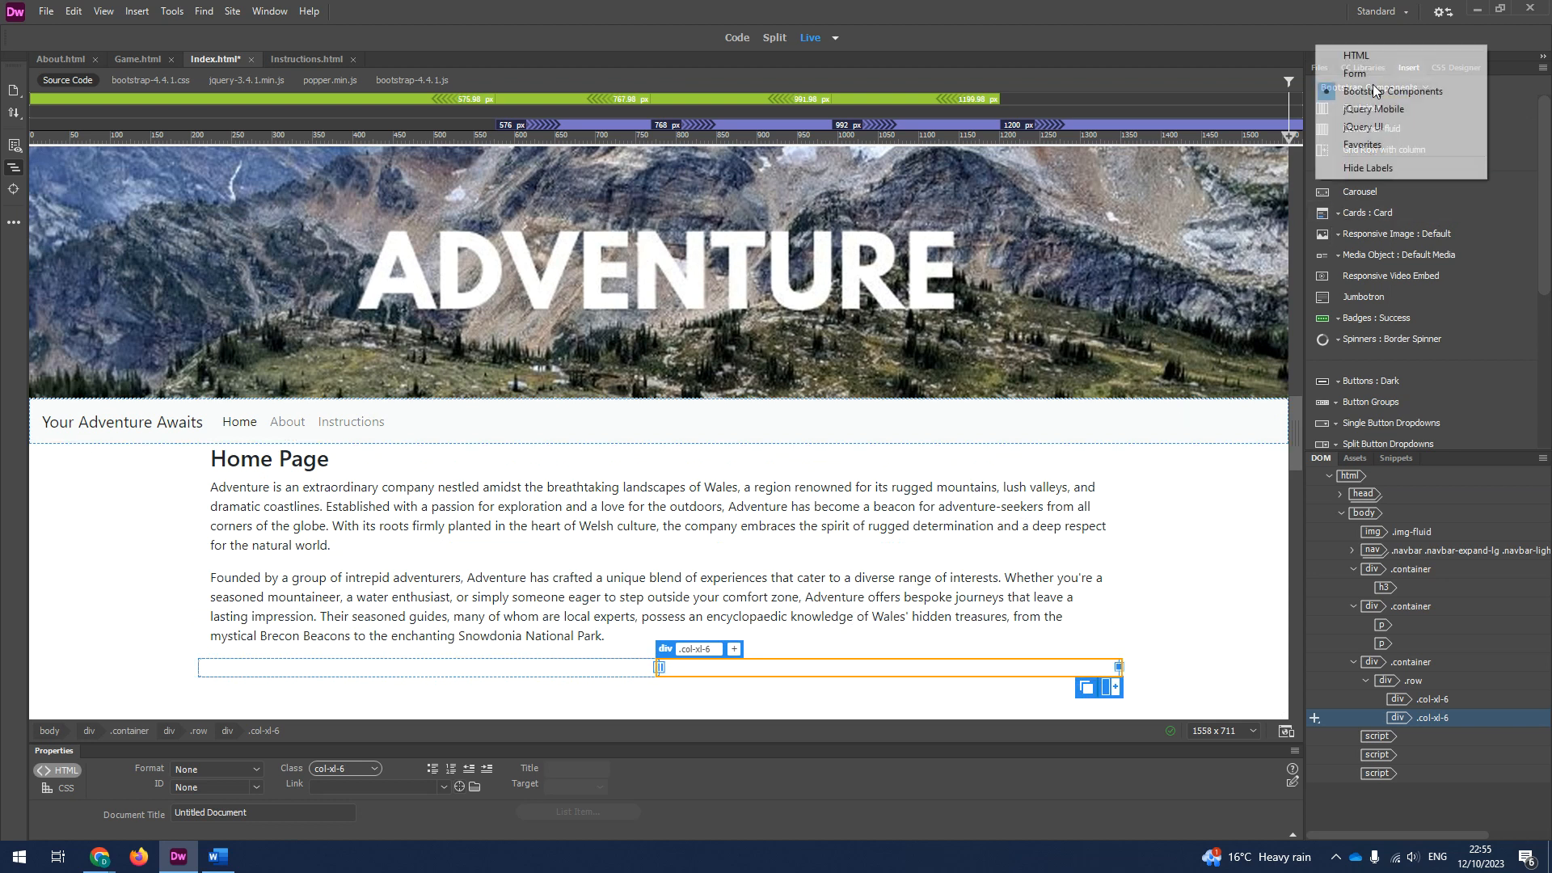
pyautogui.click(1356, 55)
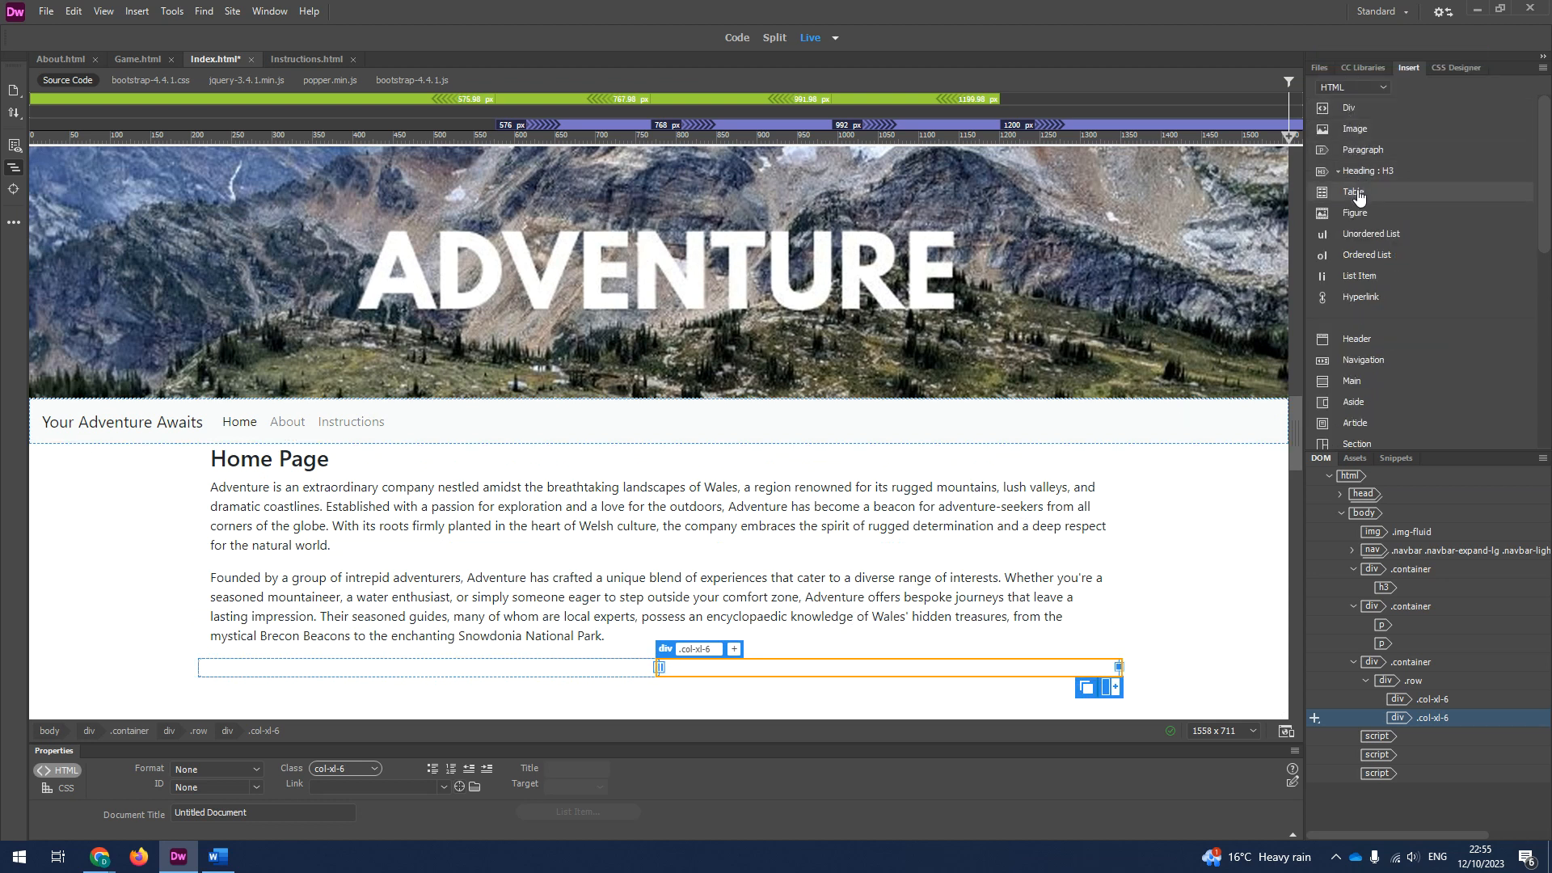
pyautogui.click(1363, 150)
pyautogui.click(830, 629)
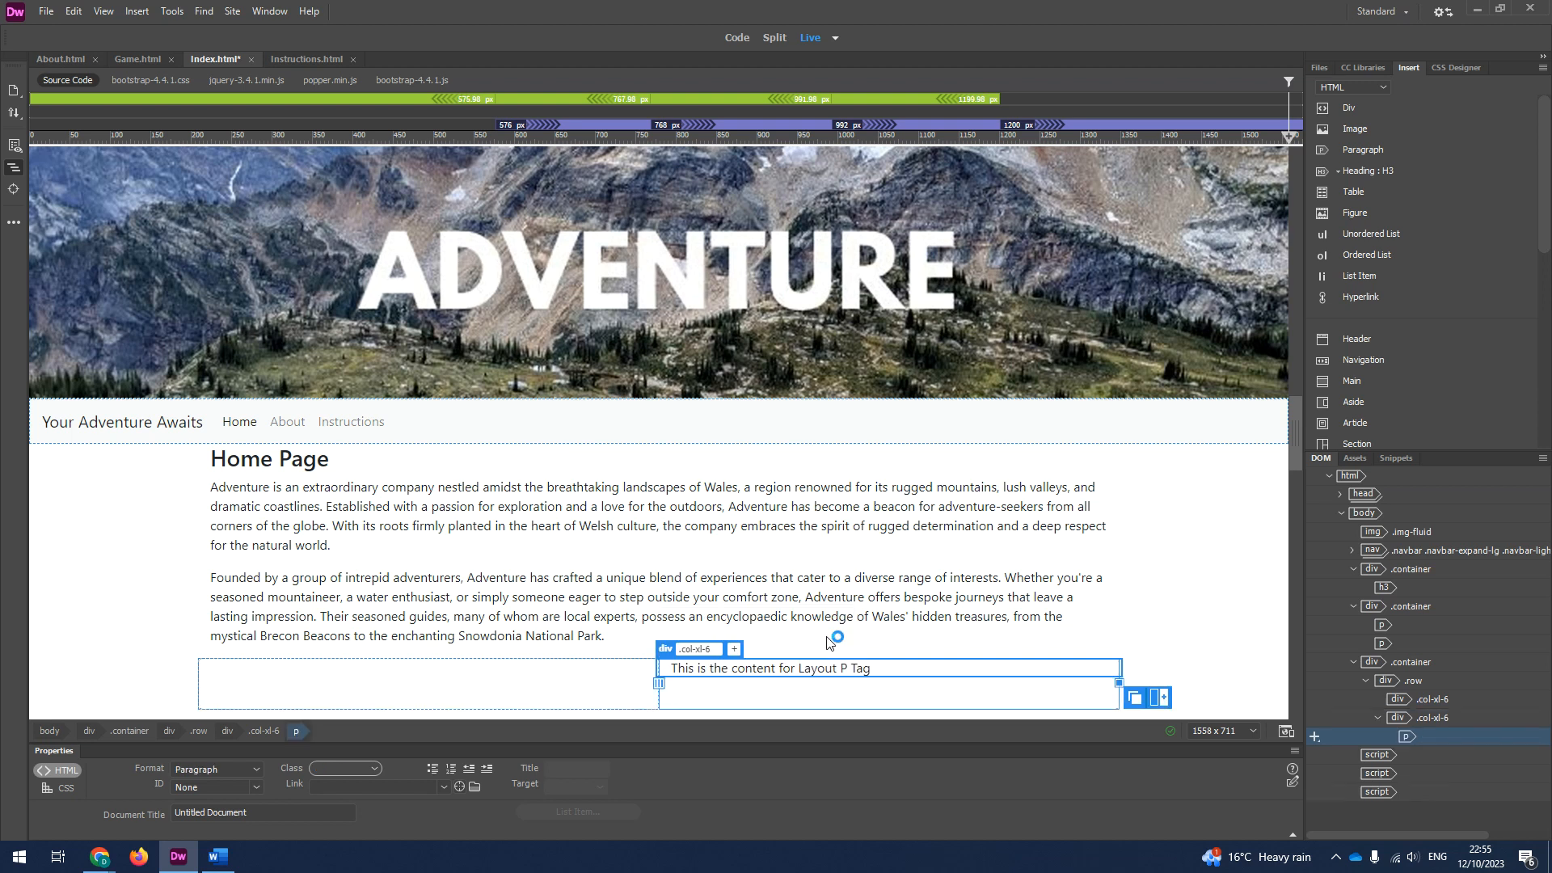
pyautogui.tripleClick(832, 667)
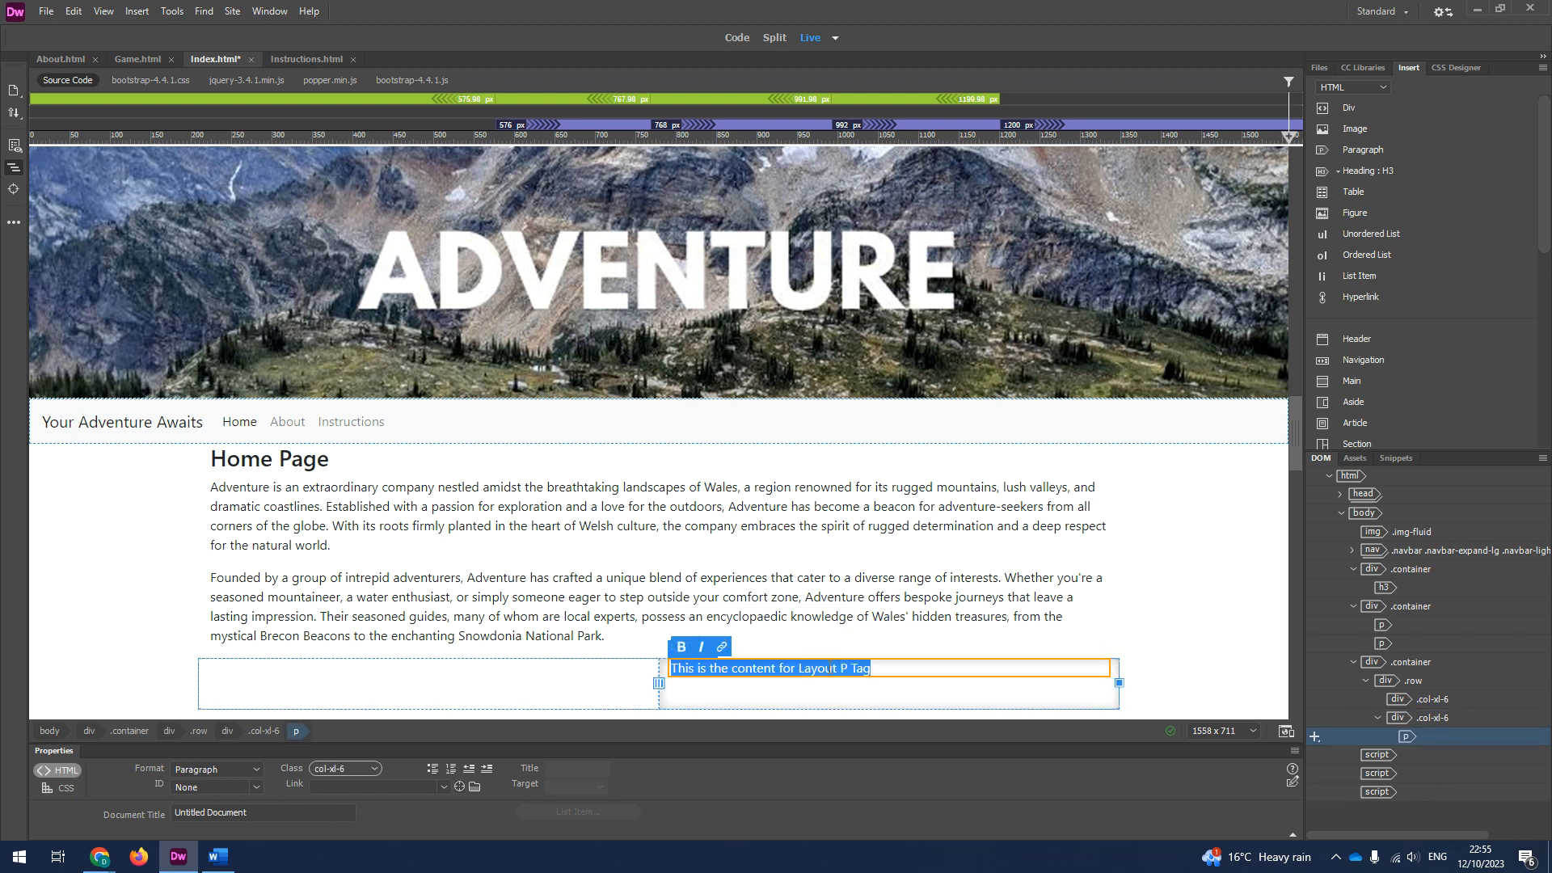
pyautogui.hotkey('ctrl', 'v')
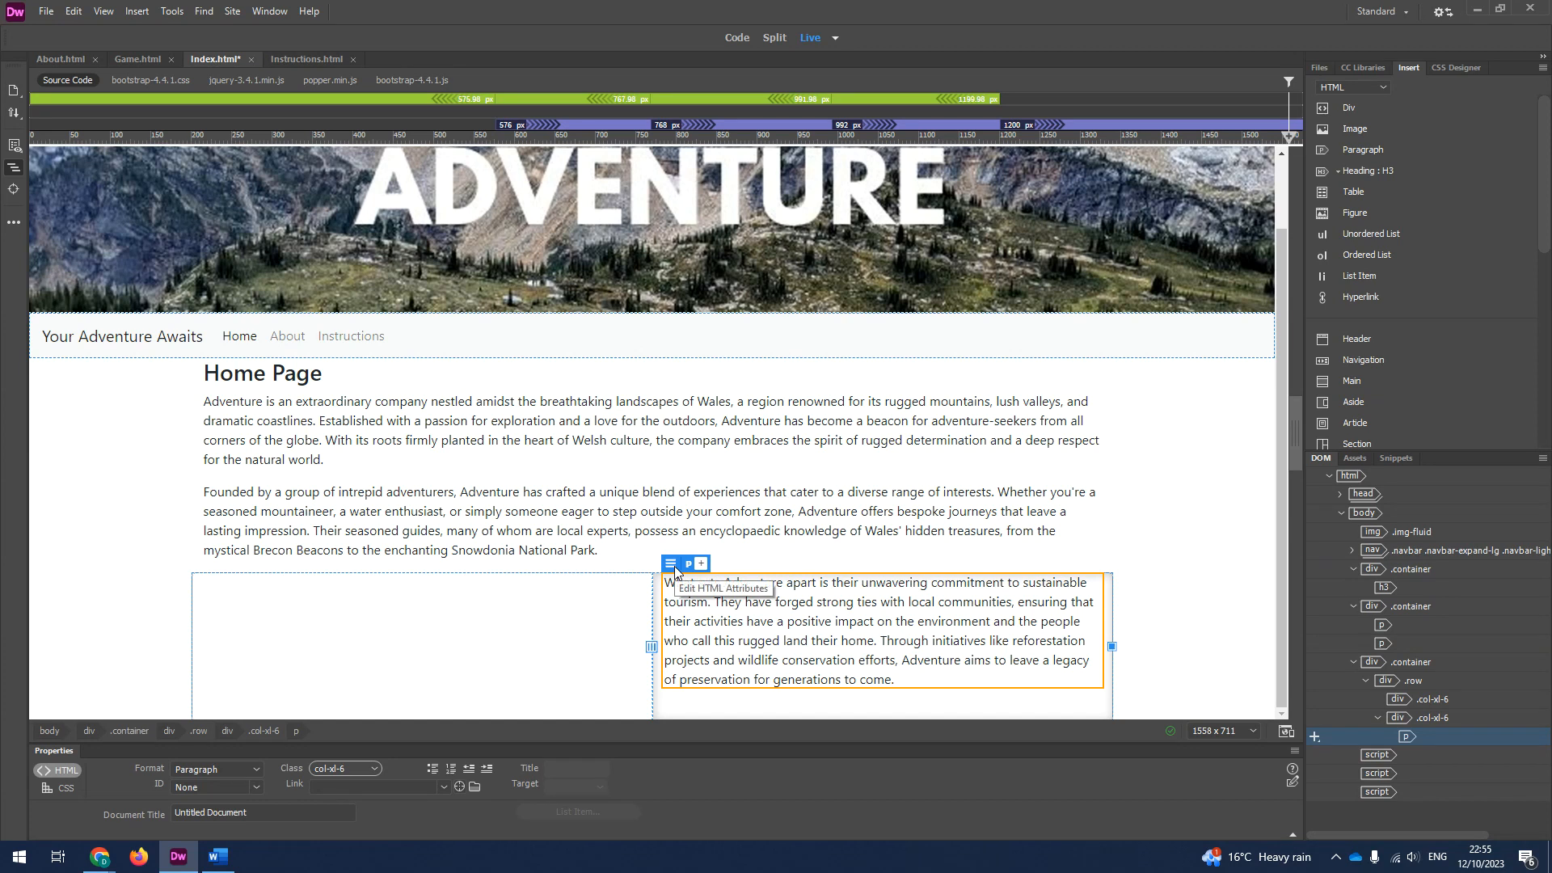
# Step: Try bold, italic, centre and right alignment on the second column's paragraph through its HTML attributes
pyautogui.click(672, 565)
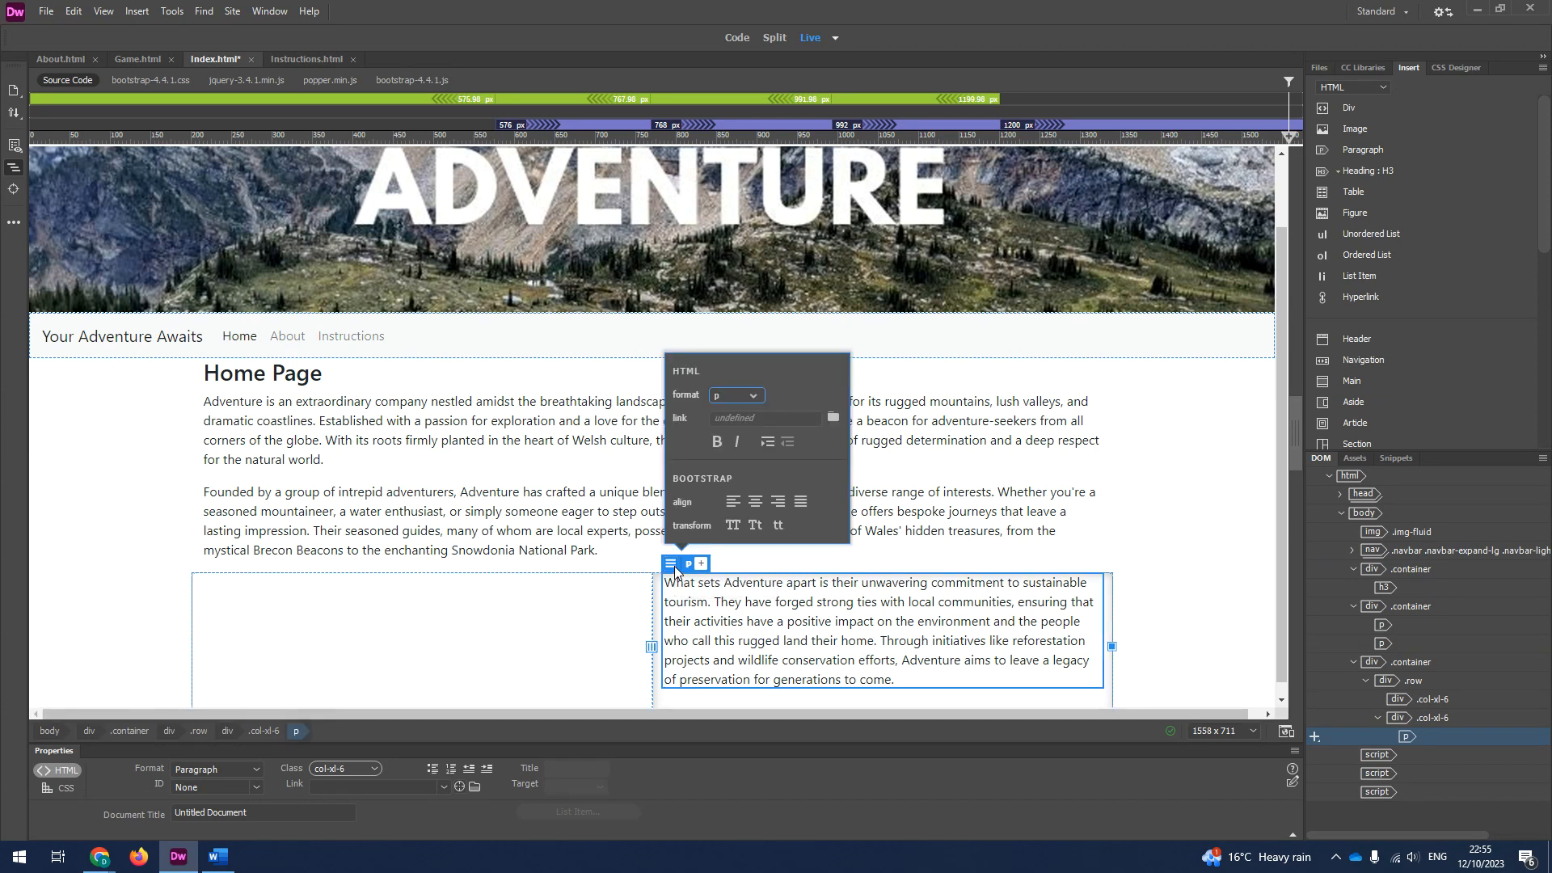
pyautogui.click(716, 442)
pyautogui.click(719, 445)
pyautogui.click(738, 444)
pyautogui.click(738, 444)
pyautogui.click(753, 504)
pyautogui.click(776, 503)
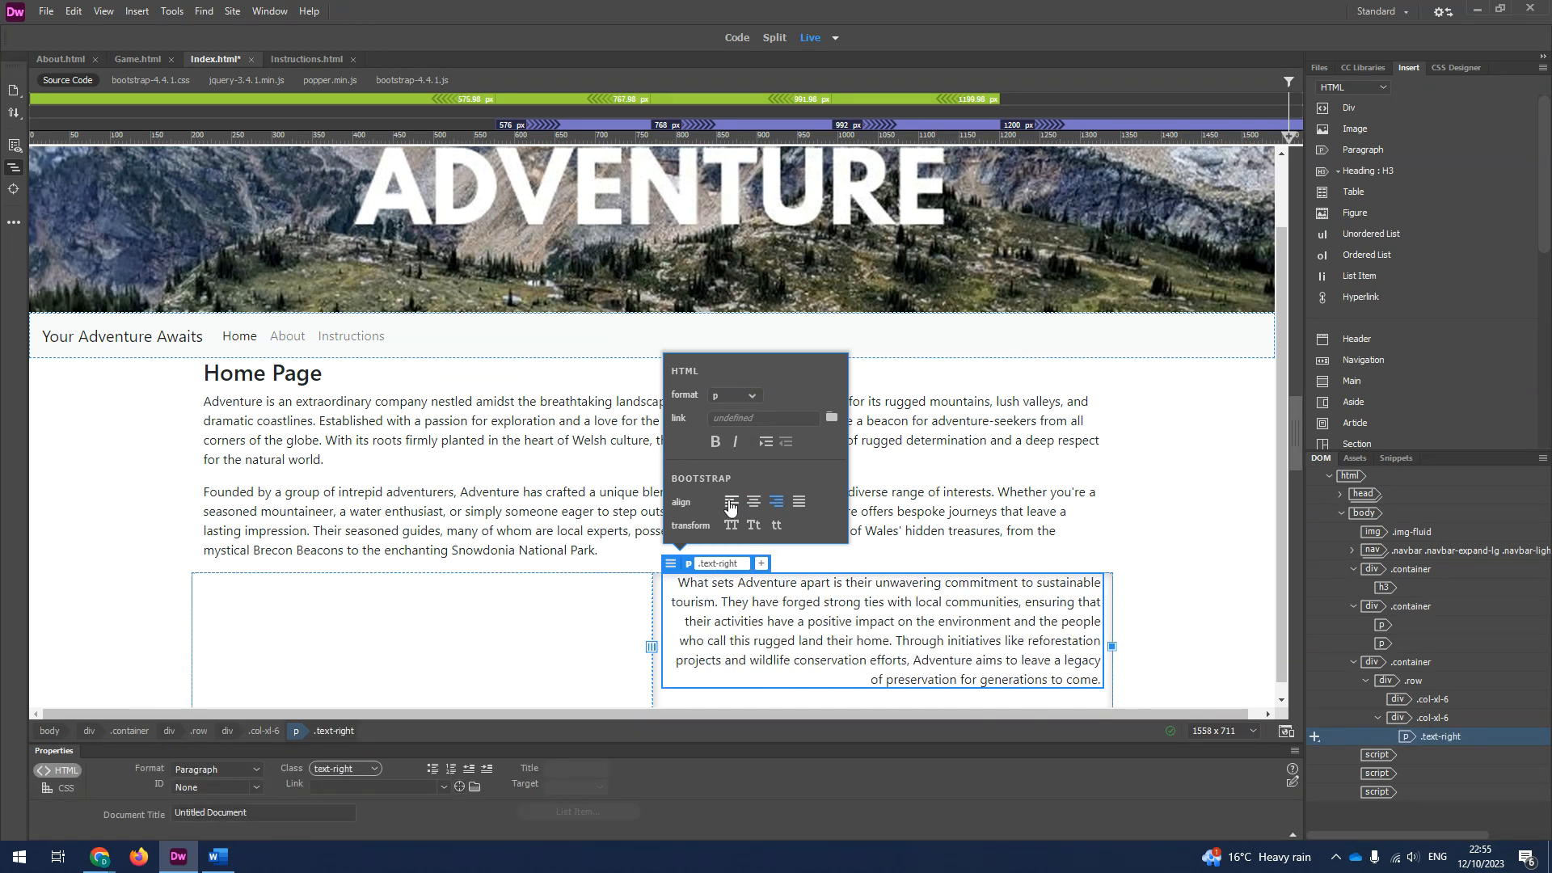
# Step: Align the second column's paragraph left, toggle its capitalised text transform on and off, and close its attribute editor
pyautogui.click(731, 503)
pyautogui.click(753, 527)
pyautogui.click(752, 526)
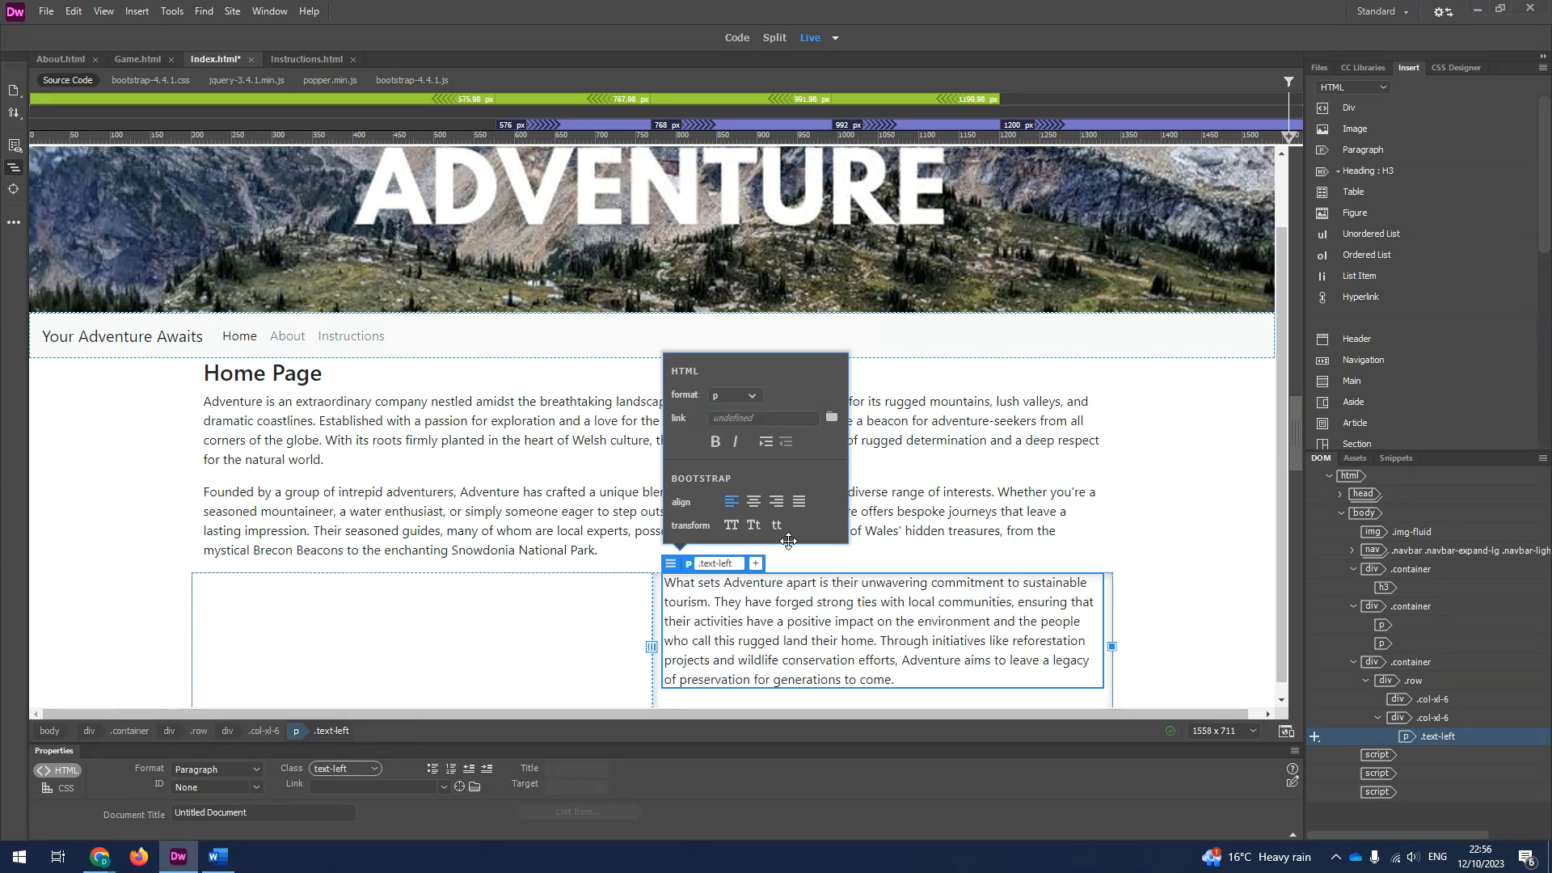
pyautogui.click(788, 653)
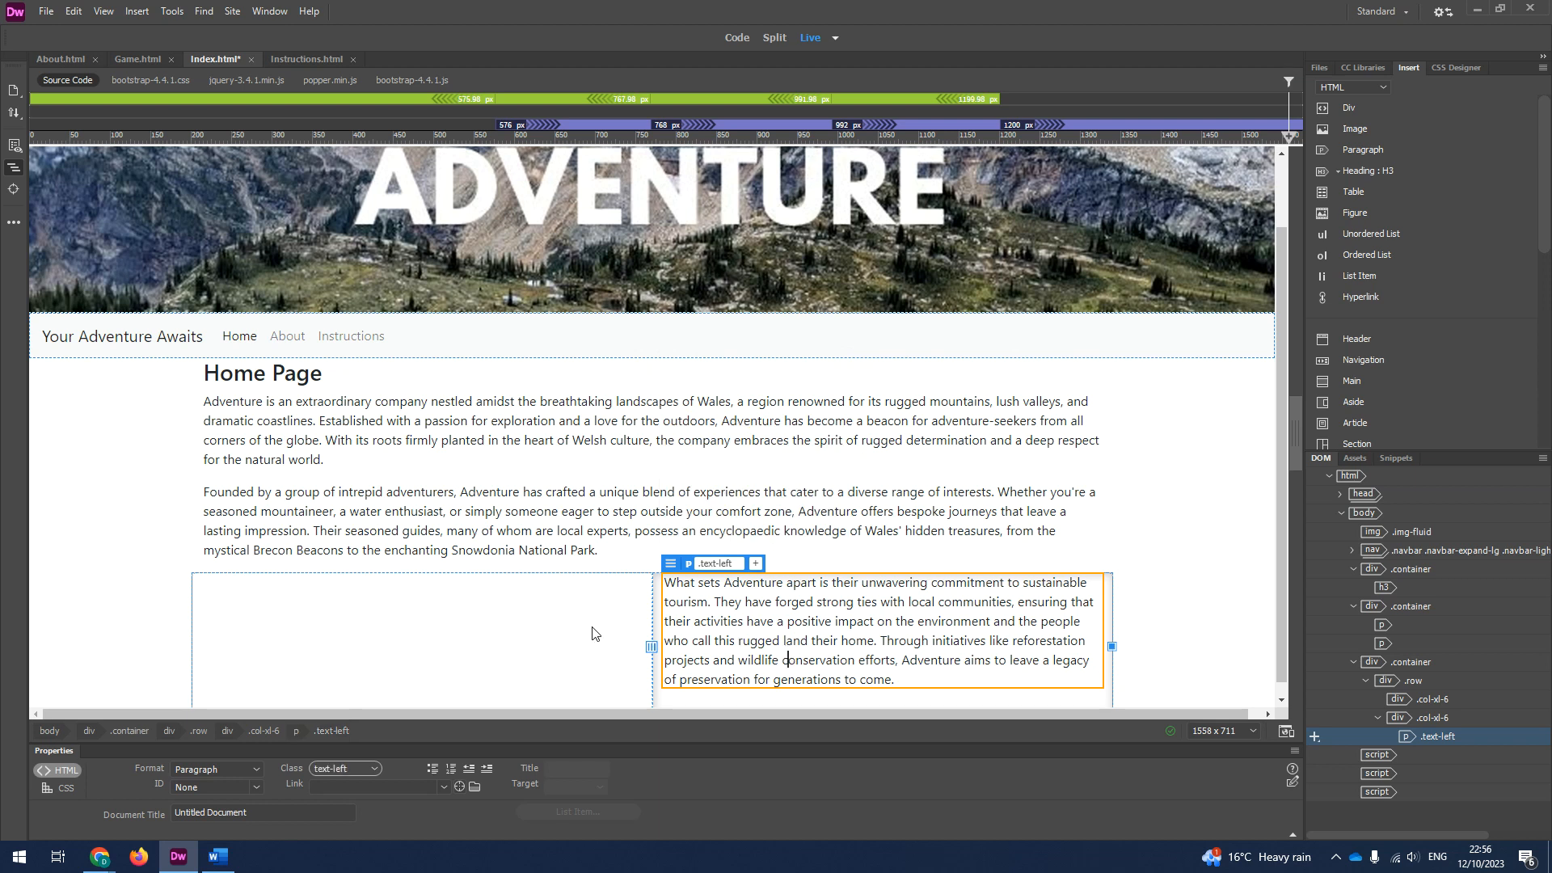
# Step: View the available heading levels for insertion, then select the Home Page heading to check its level
pyautogui.scroll(-1, 614, 621)
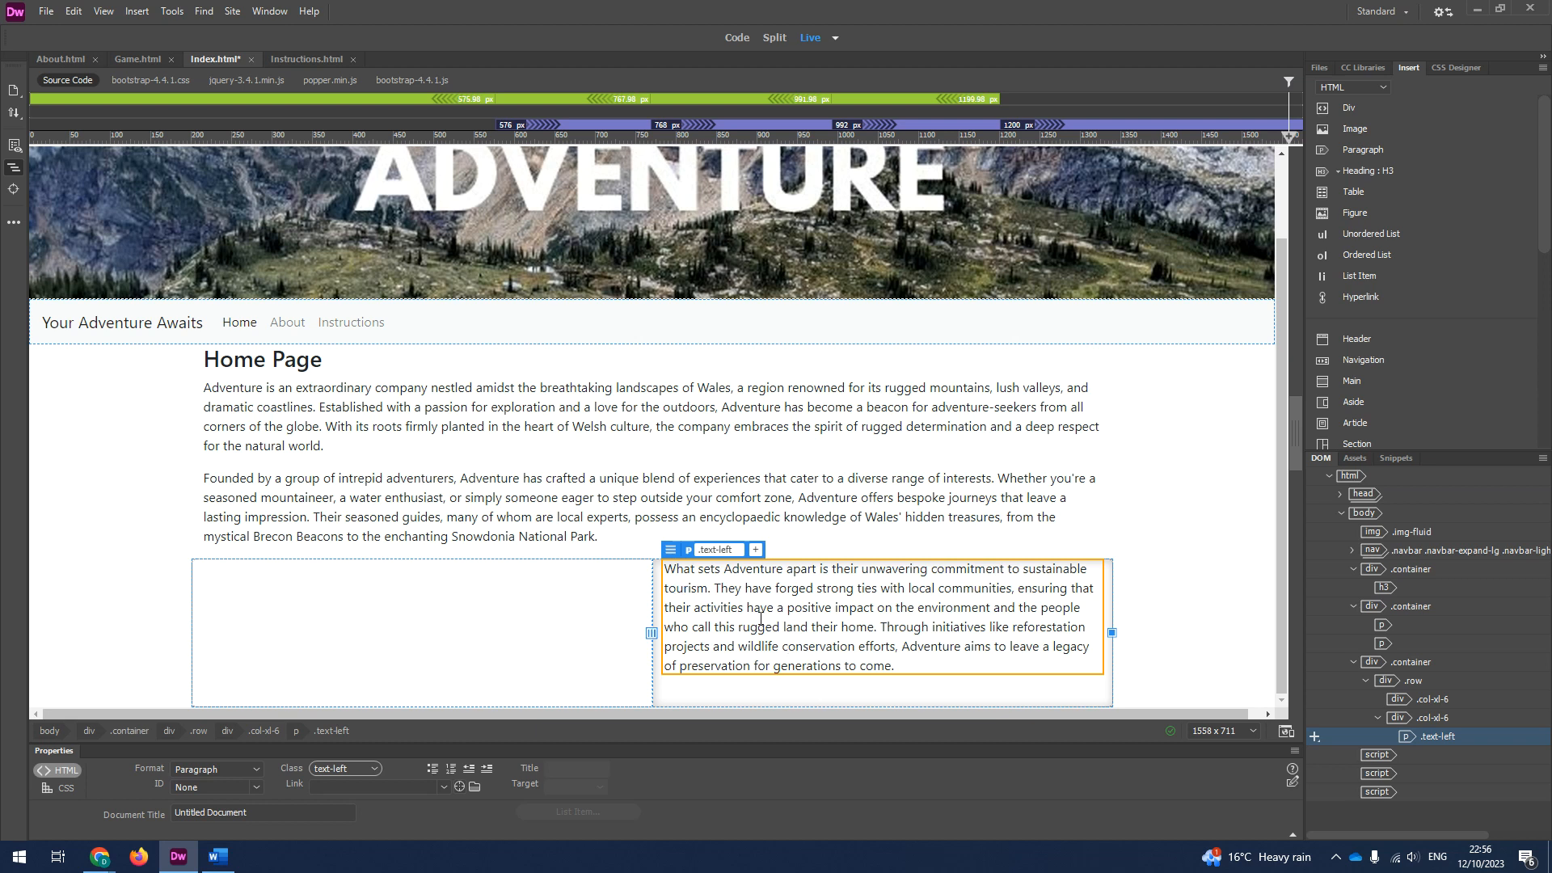
pyautogui.click(1338, 171)
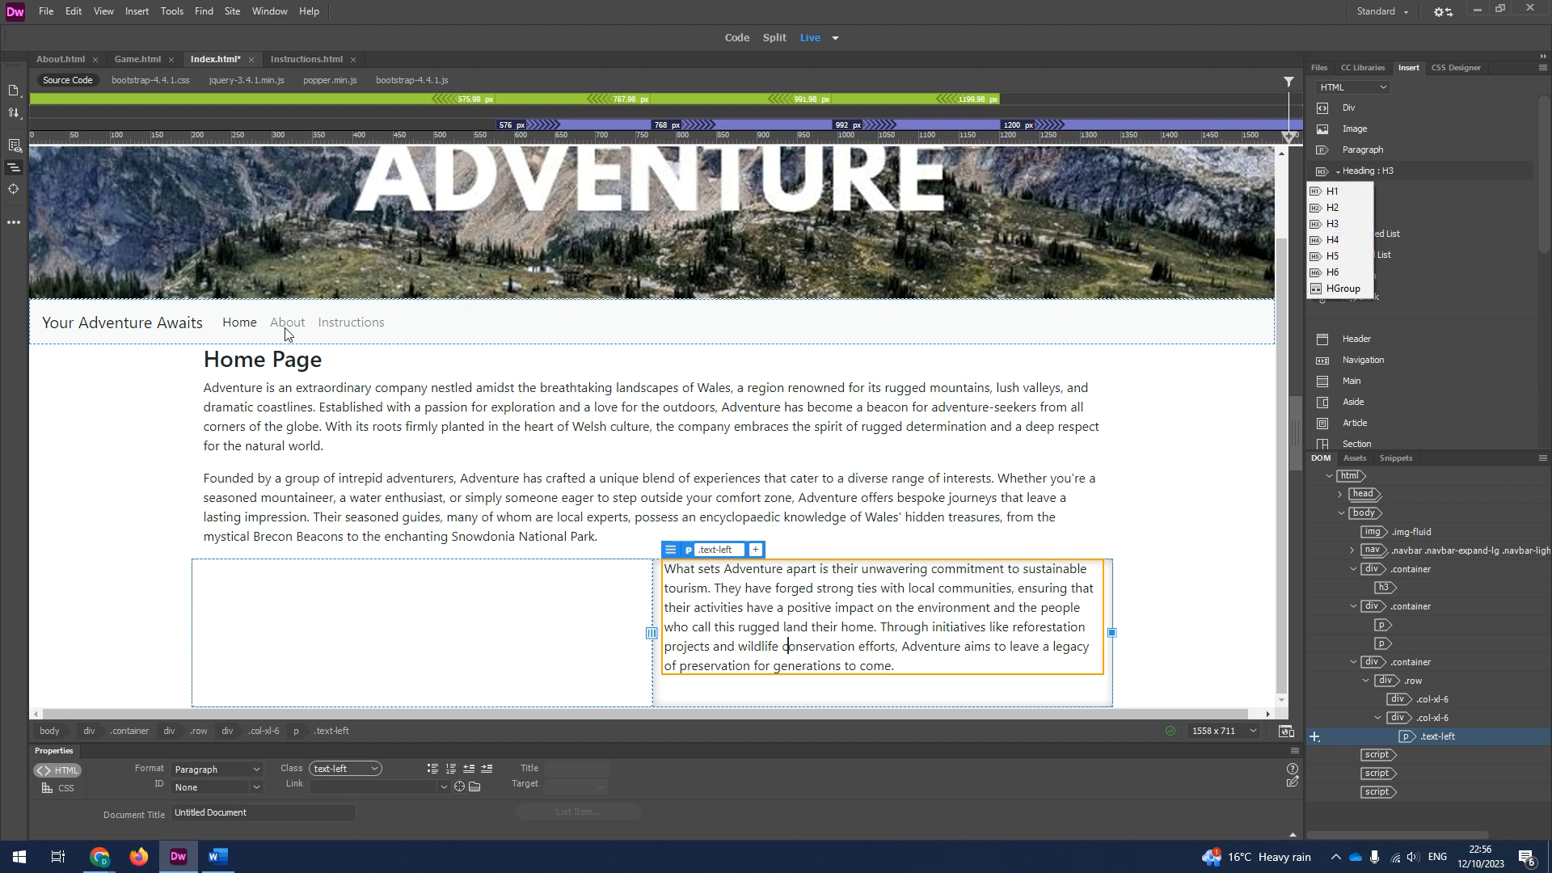
pyautogui.click(285, 360)
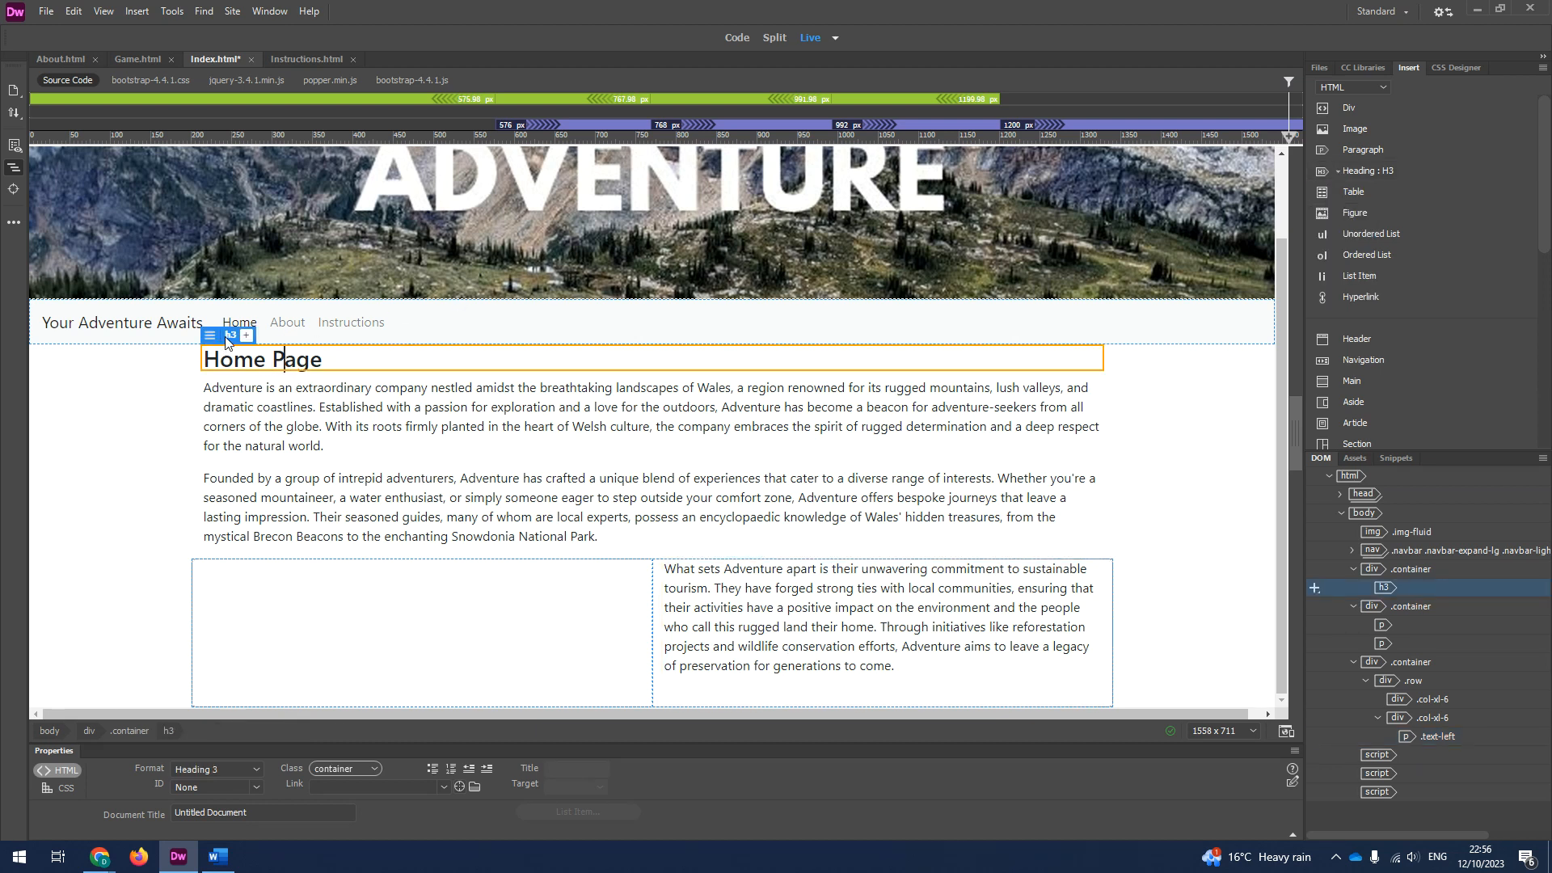
# Step: Insert an H3 heading before the "What sets Adventure apart" paragraph in the second column
pyautogui.click(677, 570)
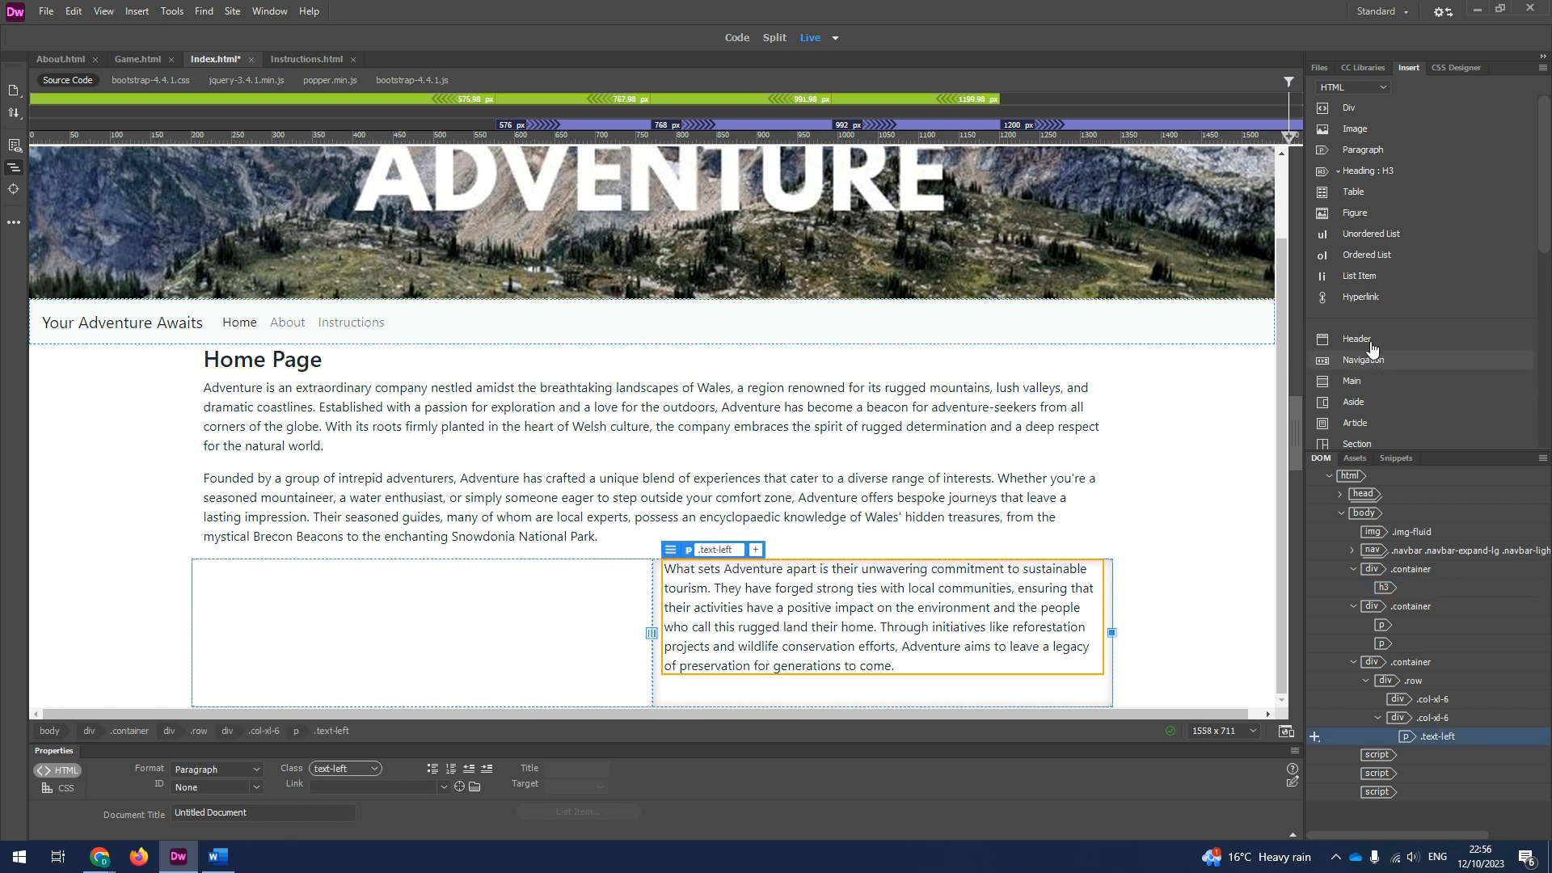
pyautogui.click(1327, 172)
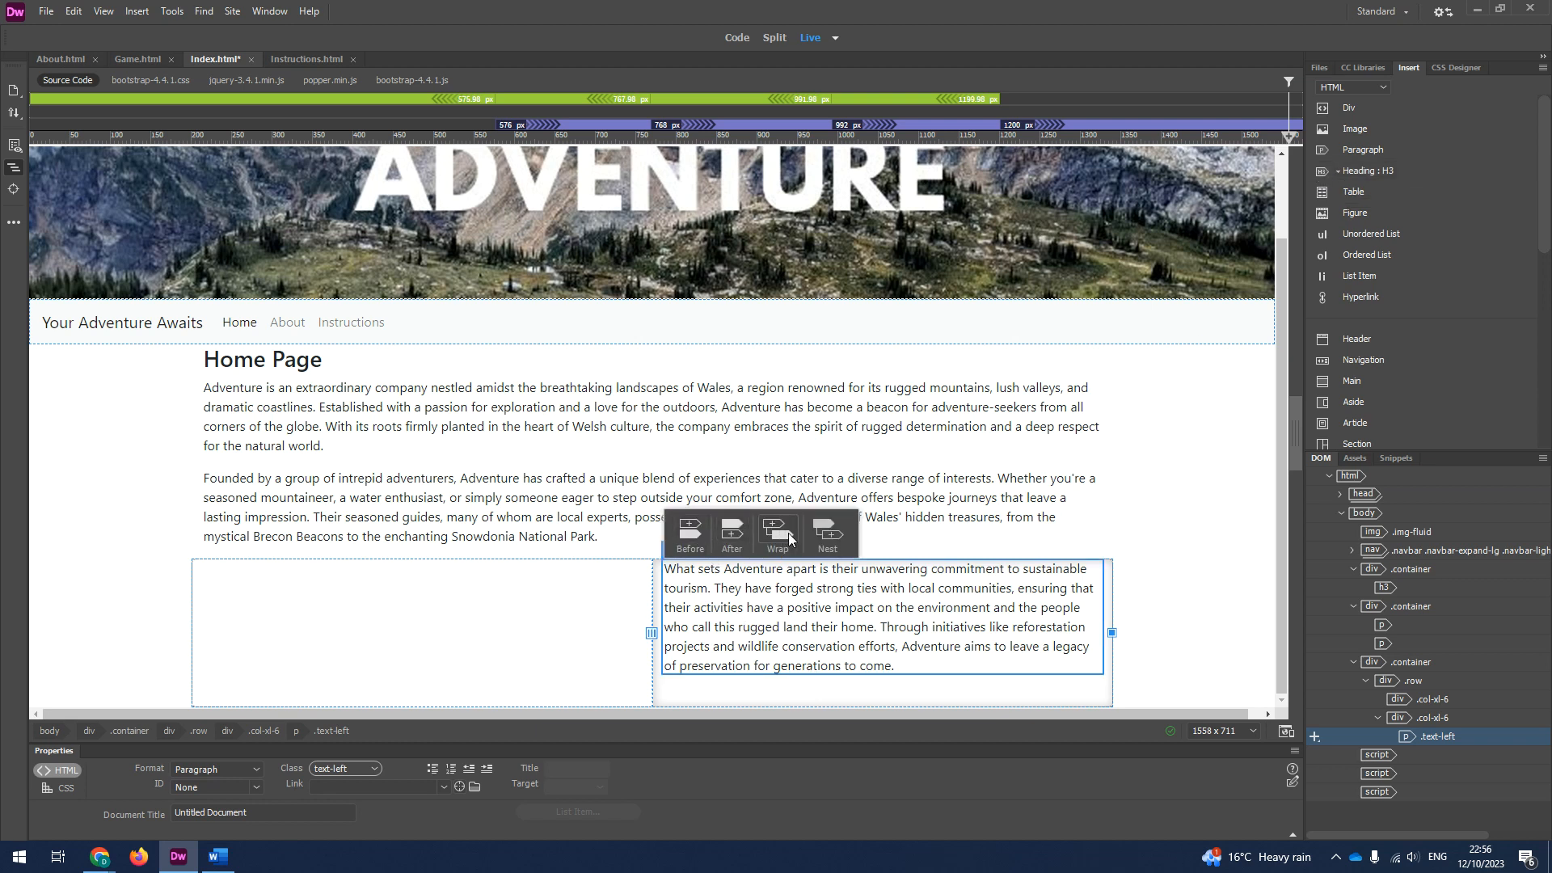
pyautogui.click(689, 535)
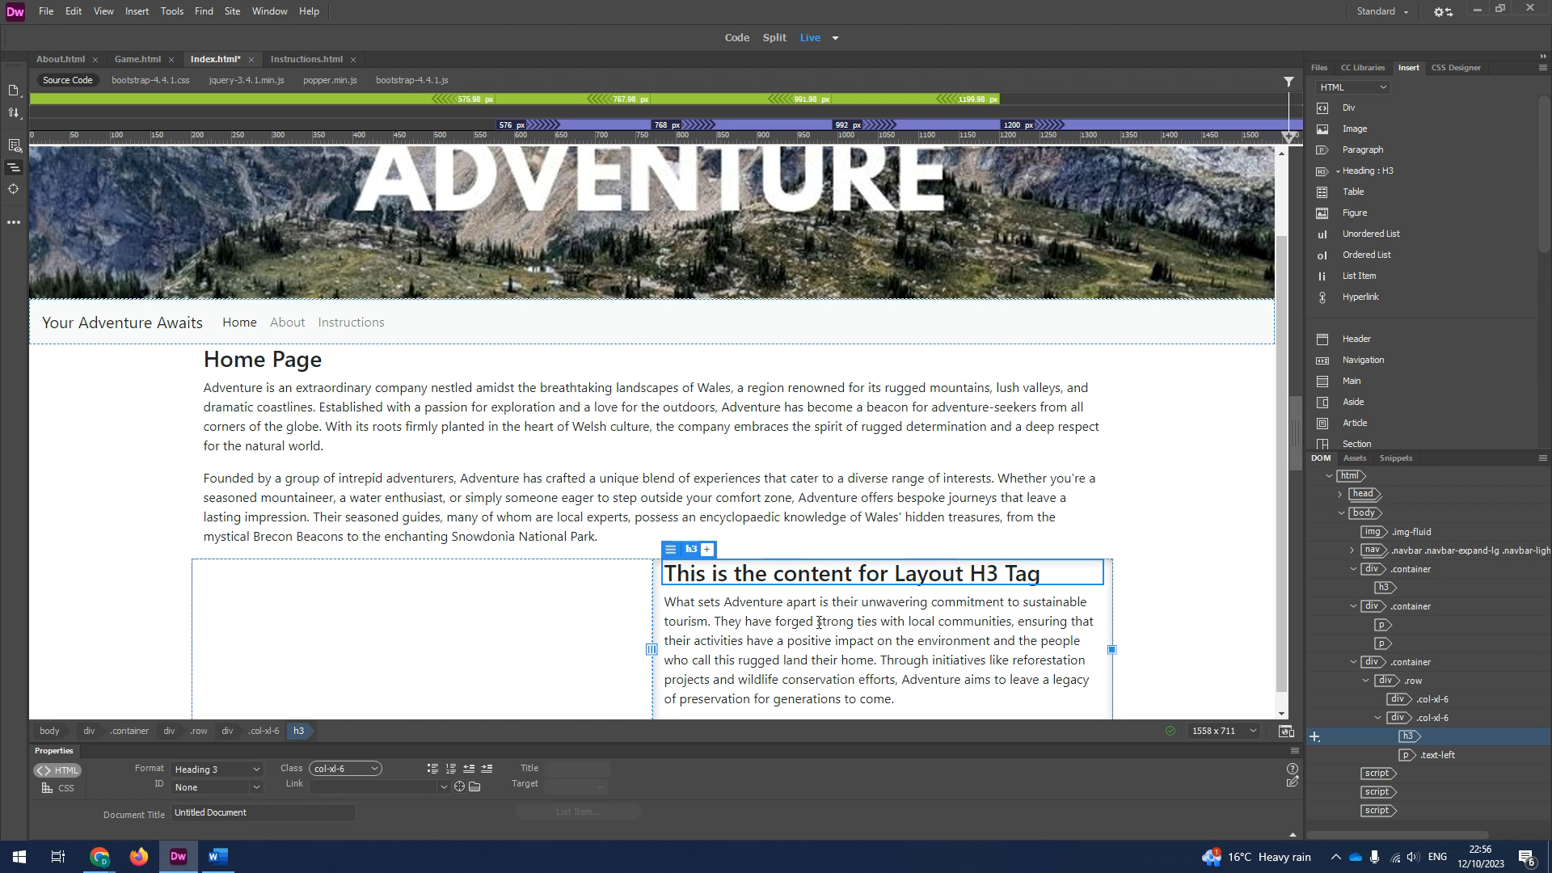
# Step: Replace the new heading's placeholder text with "Your adventure..."
pyautogui.tripleClick(919, 572)
pyautogui.press('capslock')
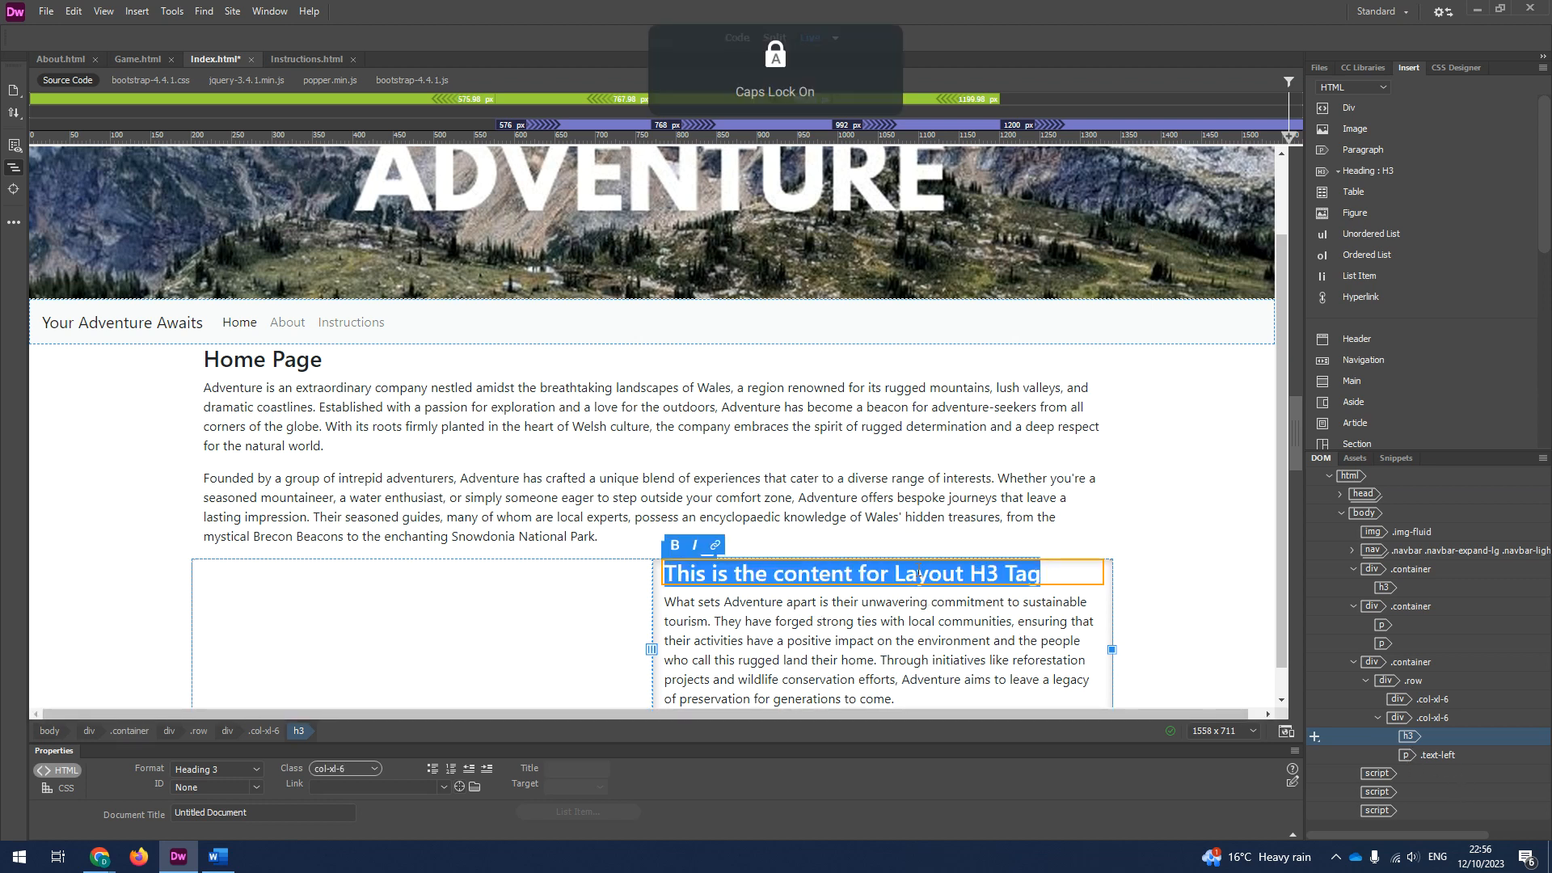
pyautogui.write('Your ad')
pyautogui.write('venture')
pyautogui.write(' aw')
pyautogui.press('BackSpace')
pyautogui.press('BackSpace')
pyautogui.press('BackSpace')
pyautogui.write('...')
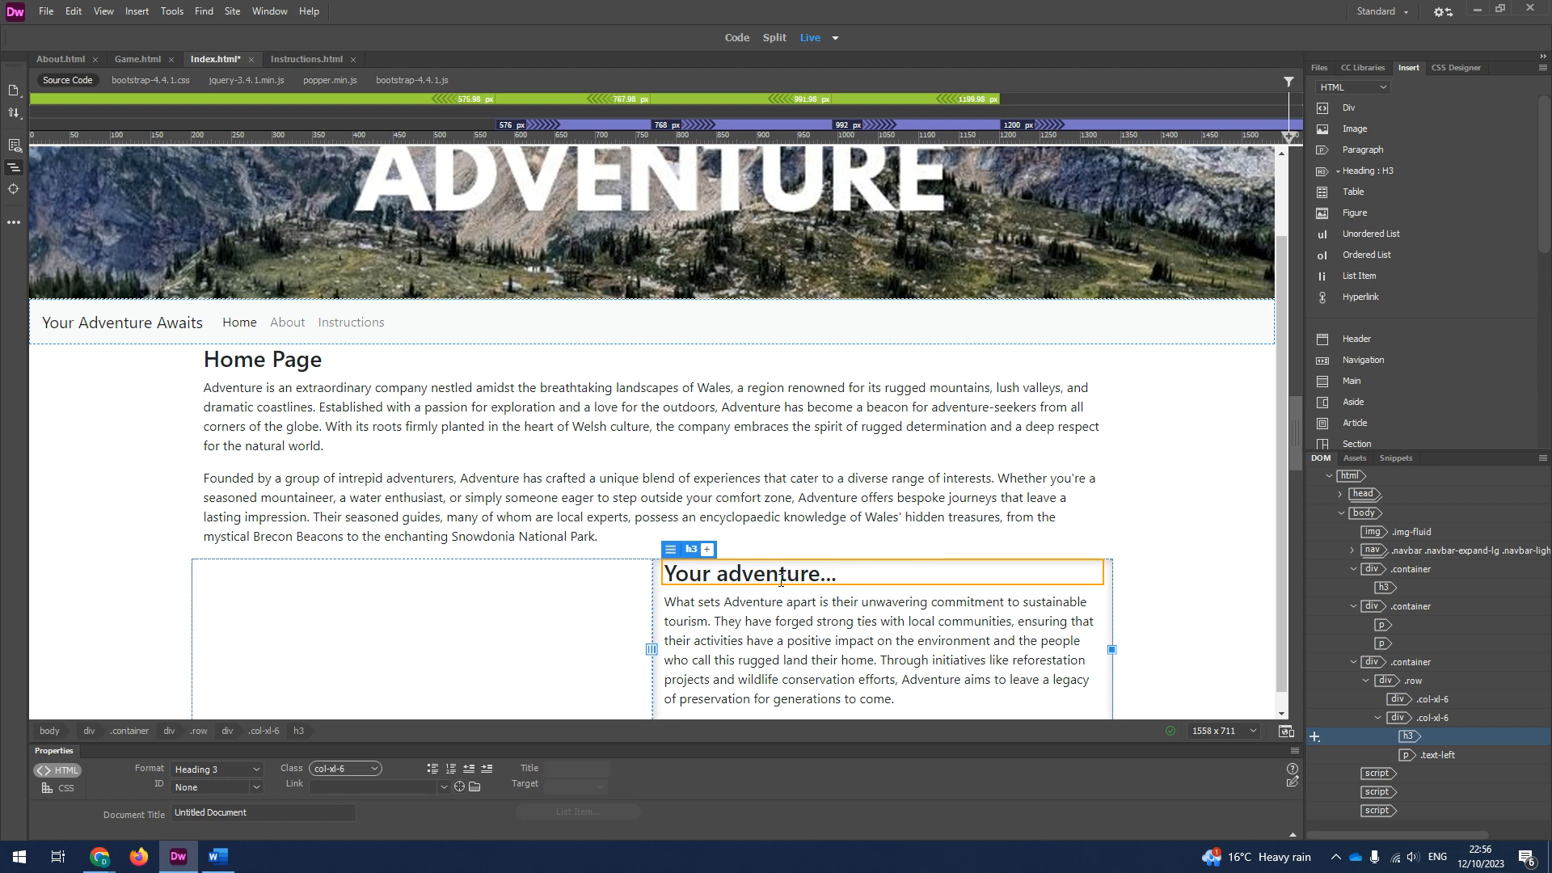
# Step: Change the format of the "Your adventure..." heading to h4 through its HTML attributes
pyautogui.moveTo(882, 574); pyautogui.dragTo(656, 575)
pyautogui.click(671, 550)
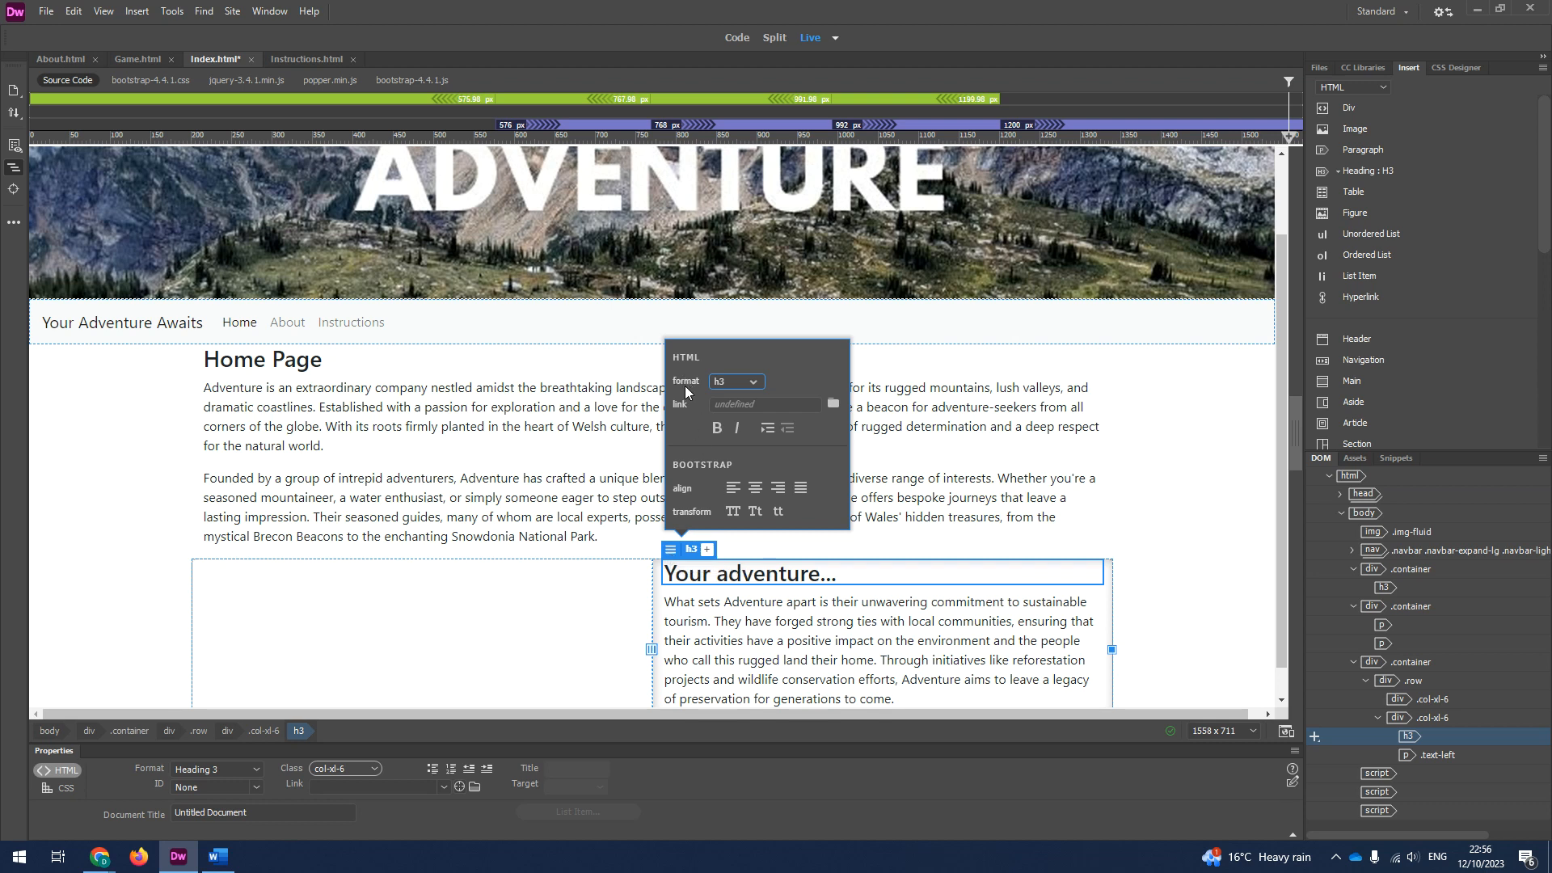
pyautogui.click(746, 384)
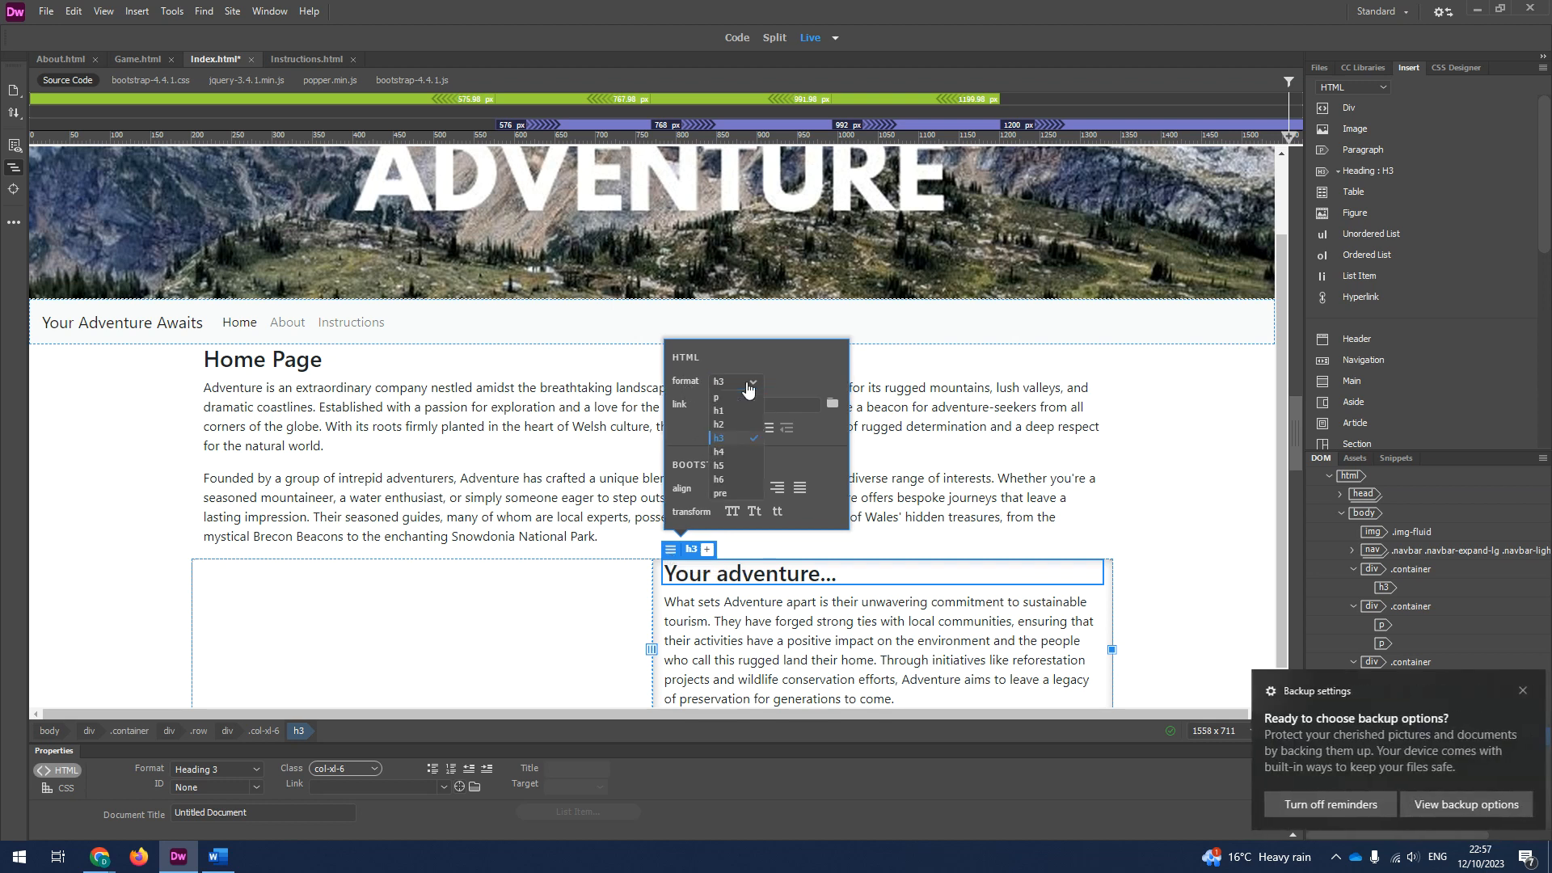
pyautogui.click(727, 451)
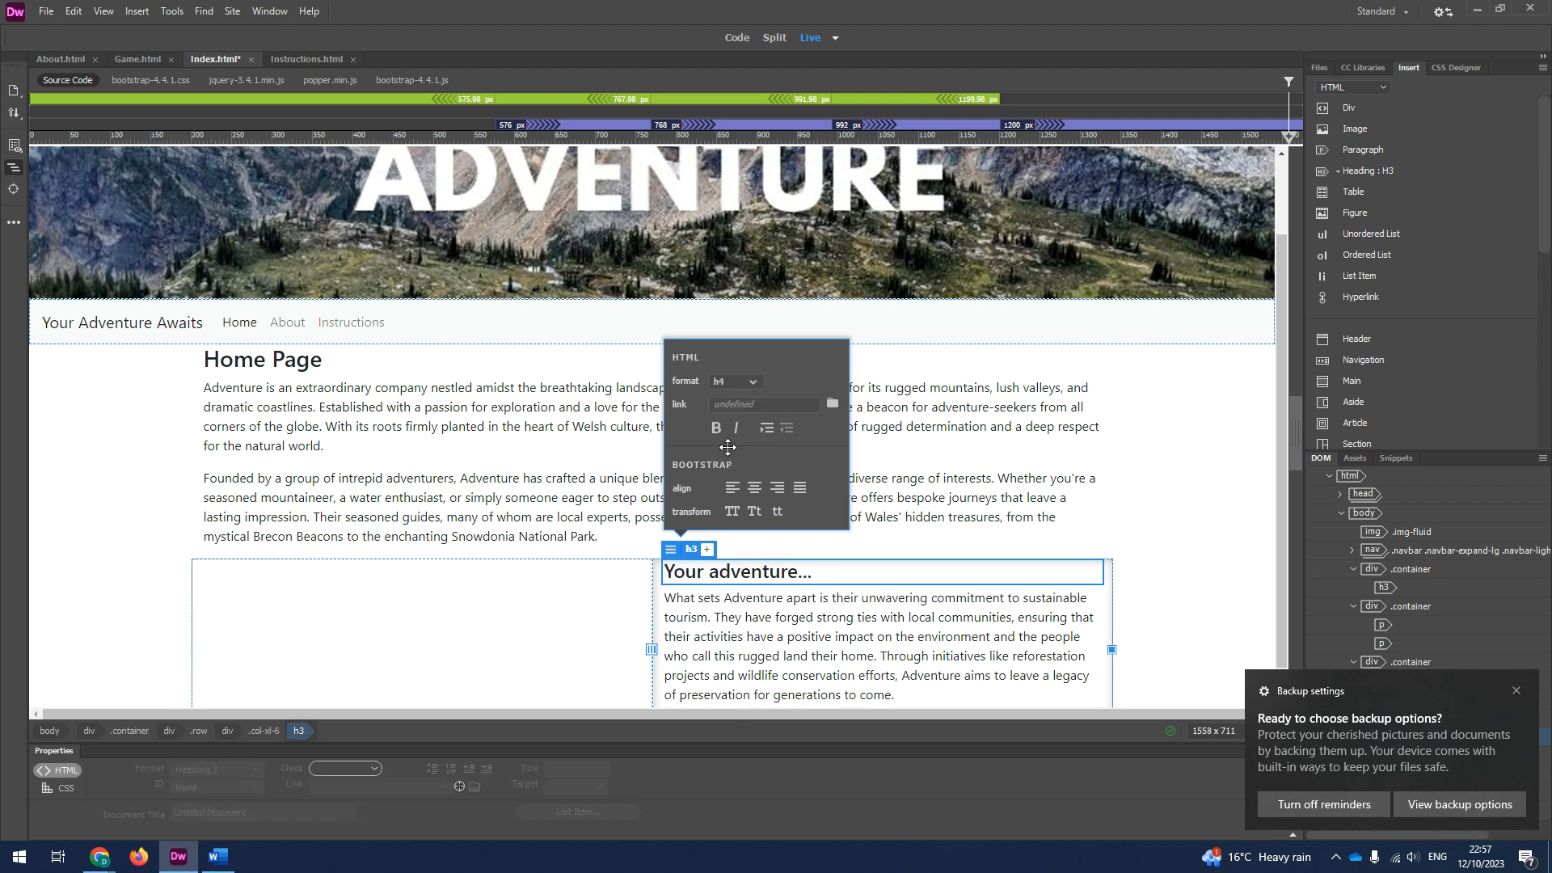
# Step: Try the h5 and h6 formats on the "Your adventure..." heading and dismiss the backup settings notification
pyautogui.click(735, 382)
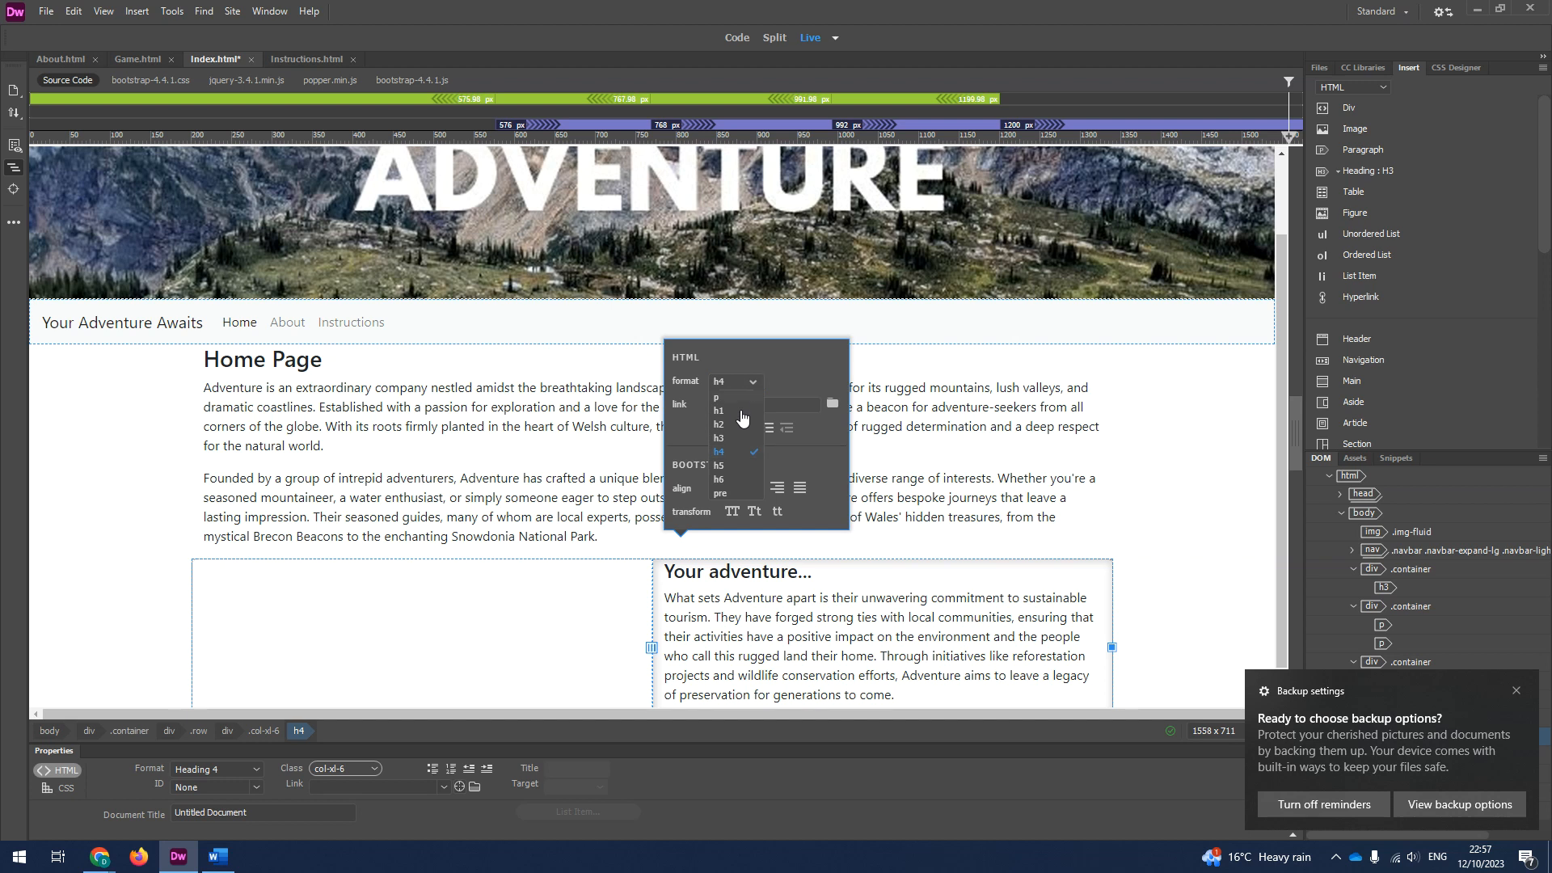
pyautogui.click(727, 466)
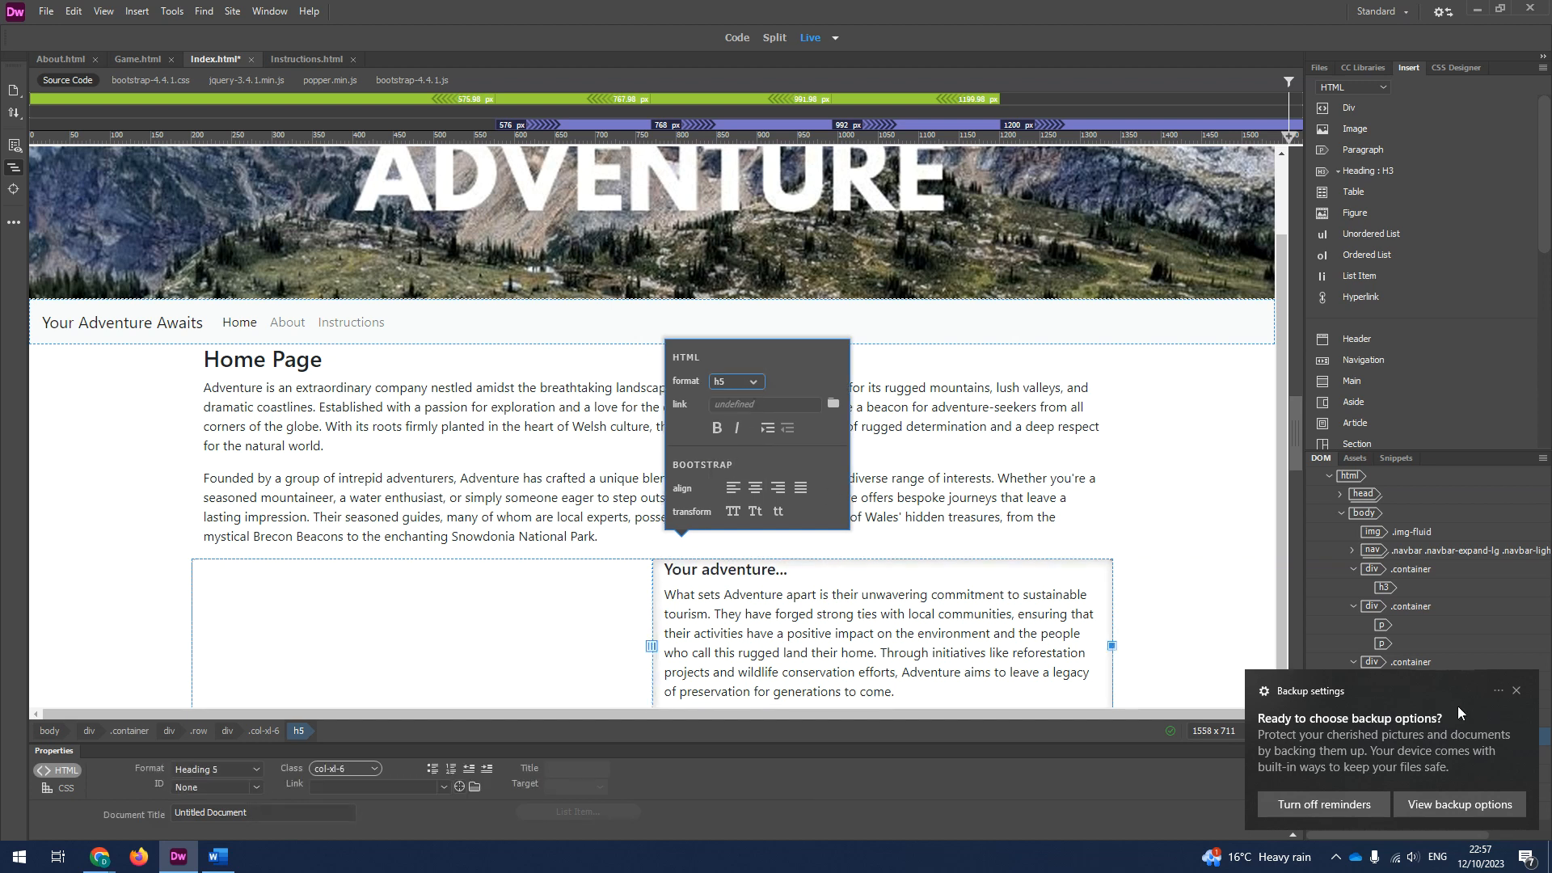
pyautogui.click(1516, 692)
pyautogui.click(733, 383)
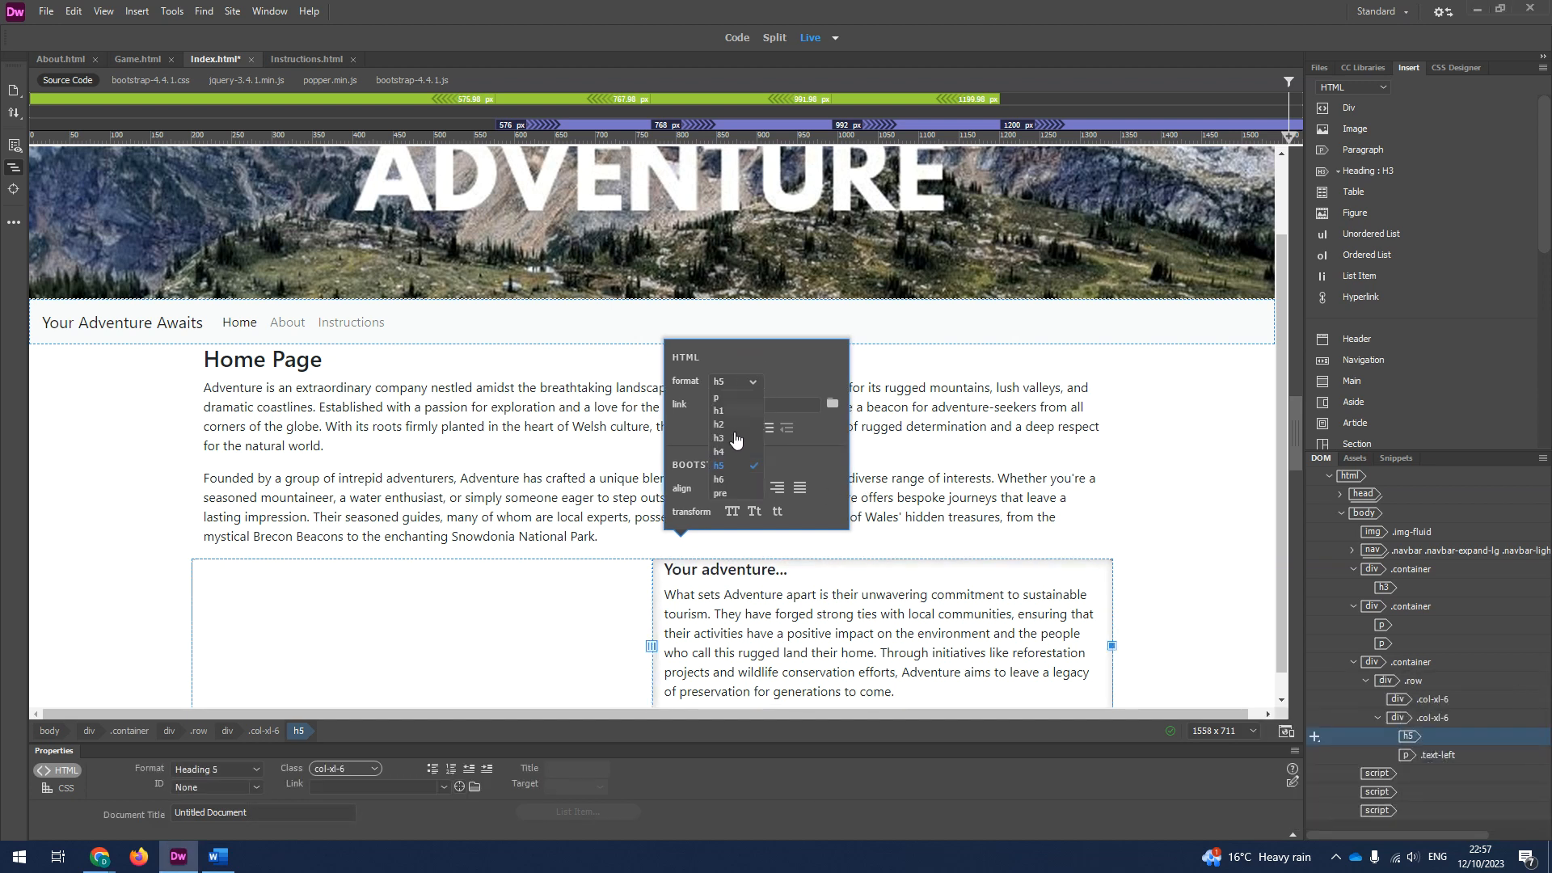
pyautogui.click(721, 479)
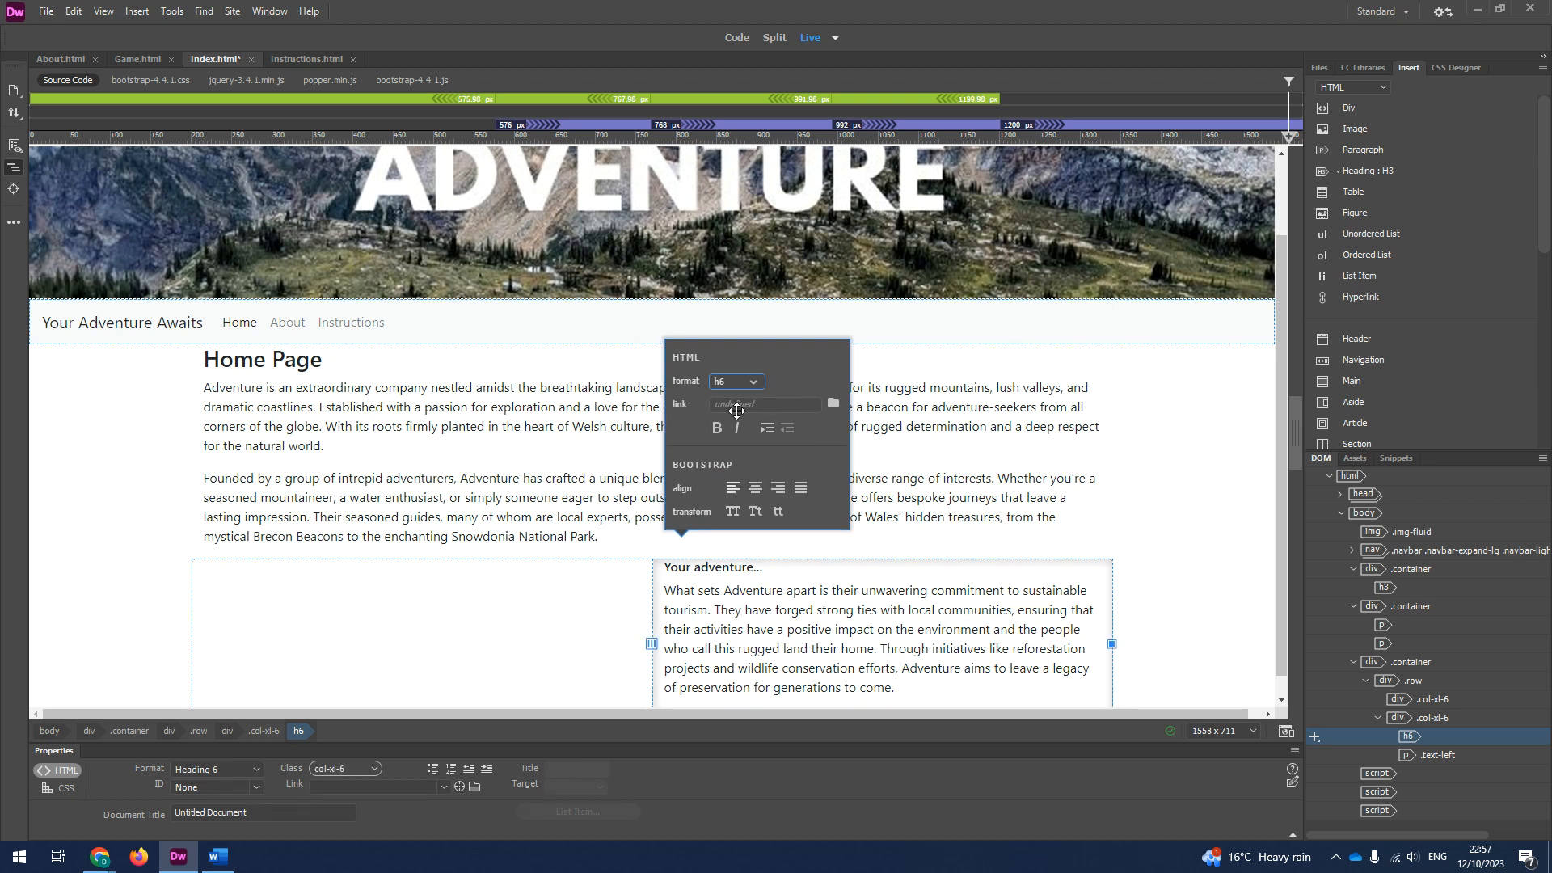
# Step: Set the "Your adventure..." heading back to h4 and close its attribute editor
pyautogui.click(742, 383)
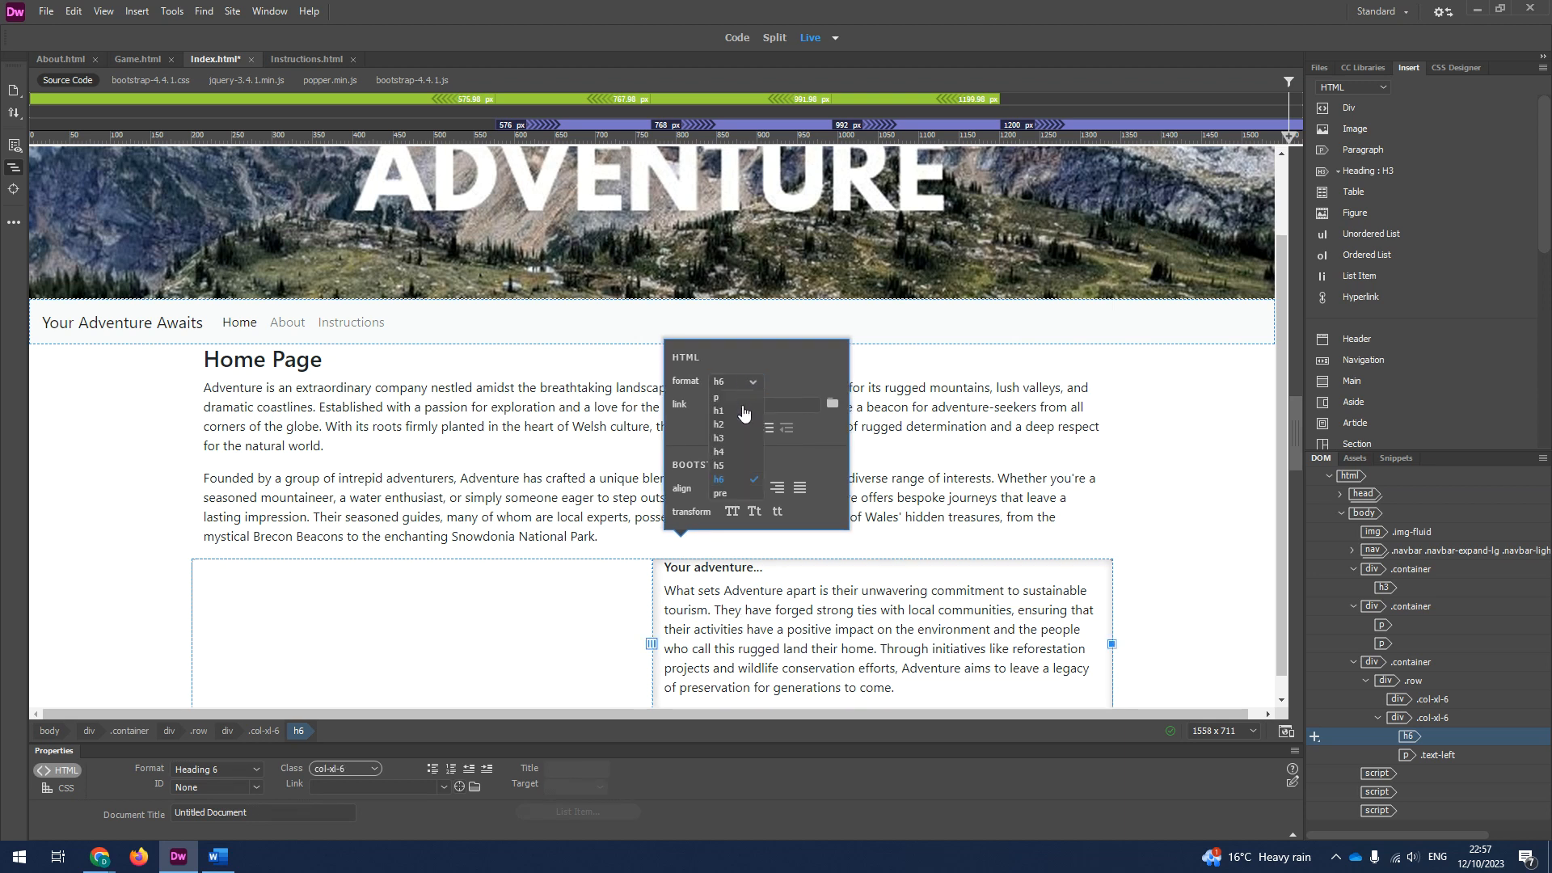
pyautogui.click(720, 451)
pyautogui.scroll(-1, 739, 610)
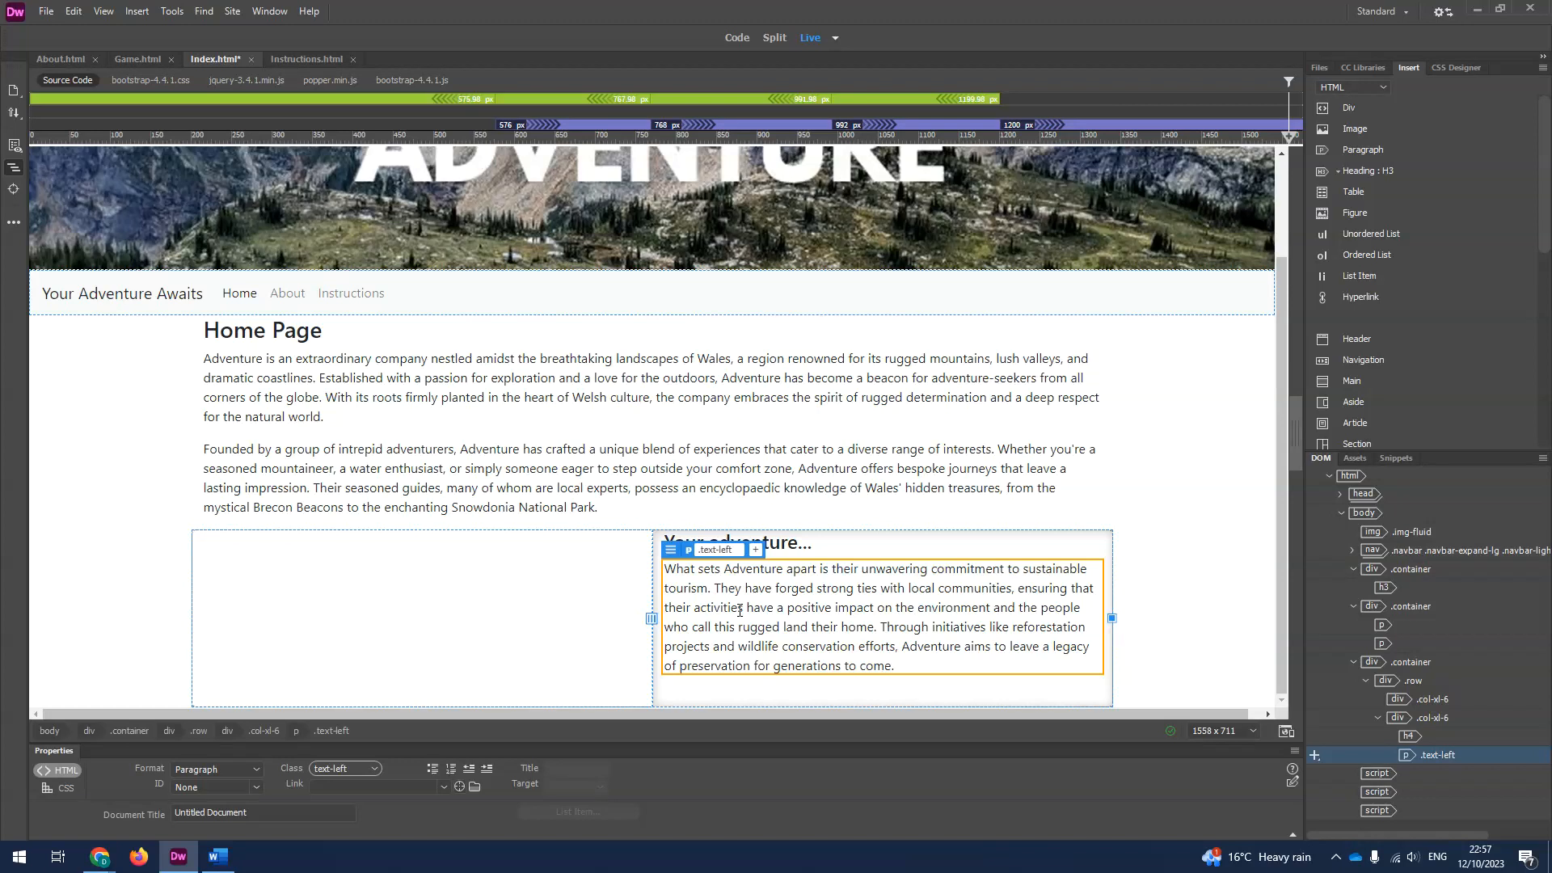